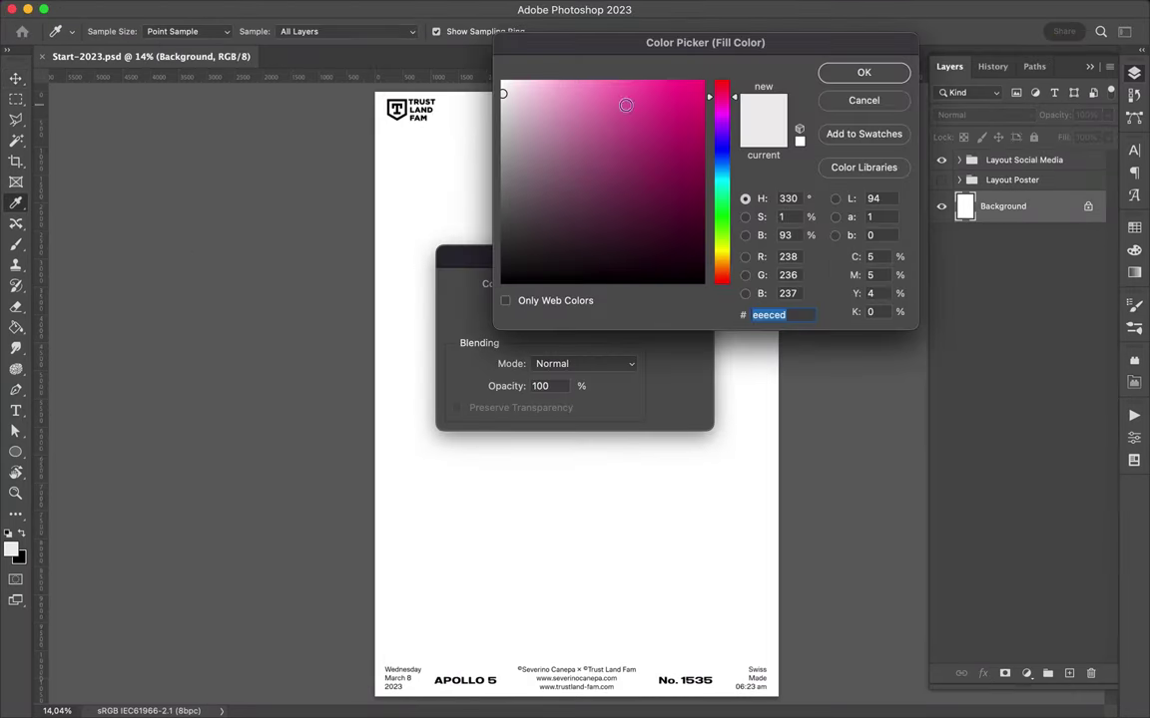
Fill the Background layer with a light purple colour.
{"action": "left_click", "coordinate": [722, 127]}
{"action": "key", "text": "Return"}
{"action": "left_click", "coordinate": [693, 288]}
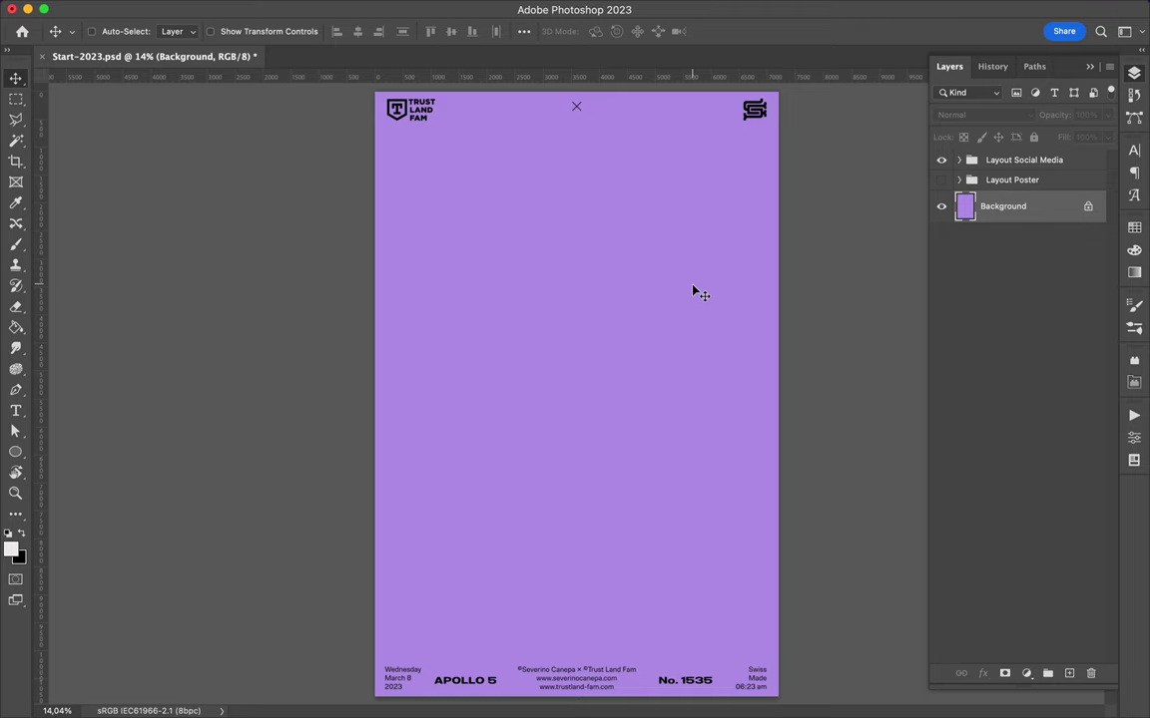
{"action": "key", "text": "t"}
{"action": "left_click", "coordinate": [521, 257]}
Type the letter C, set it in Hydrophilia Iced, and scale it up.
{"action": "type", "text": "c"}
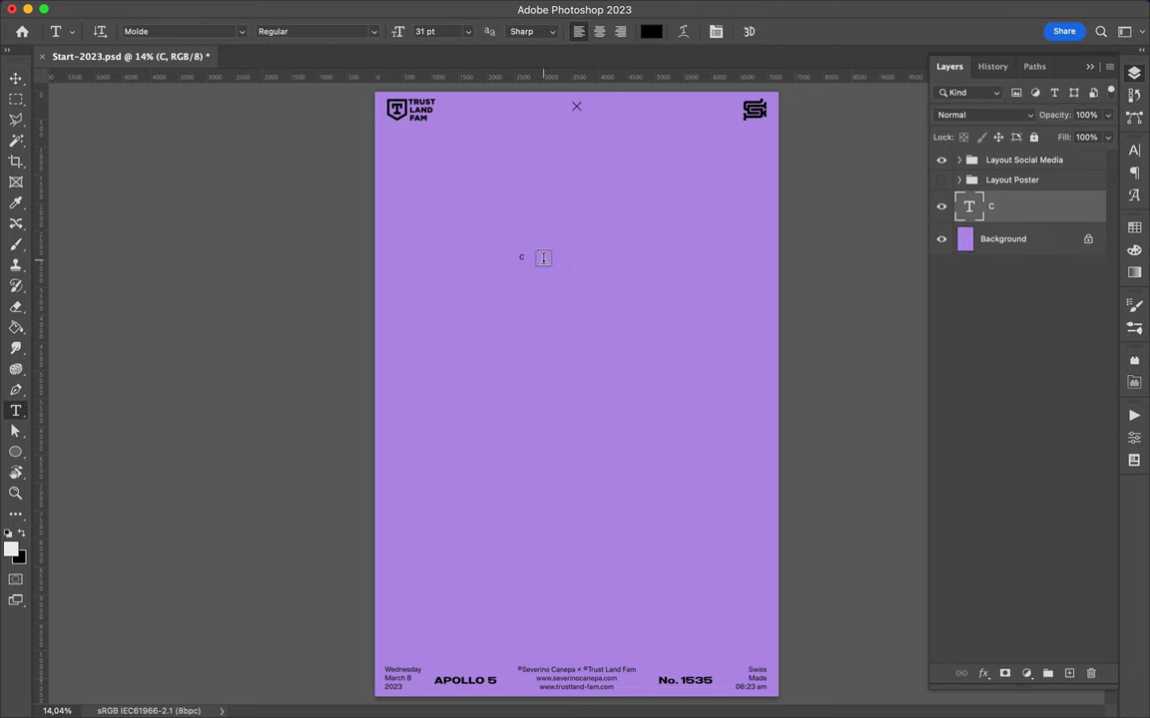
{"action": "key", "text": "ctrl+t"}
{"action": "key", "text": "Return"}
{"action": "key", "text": "t"}
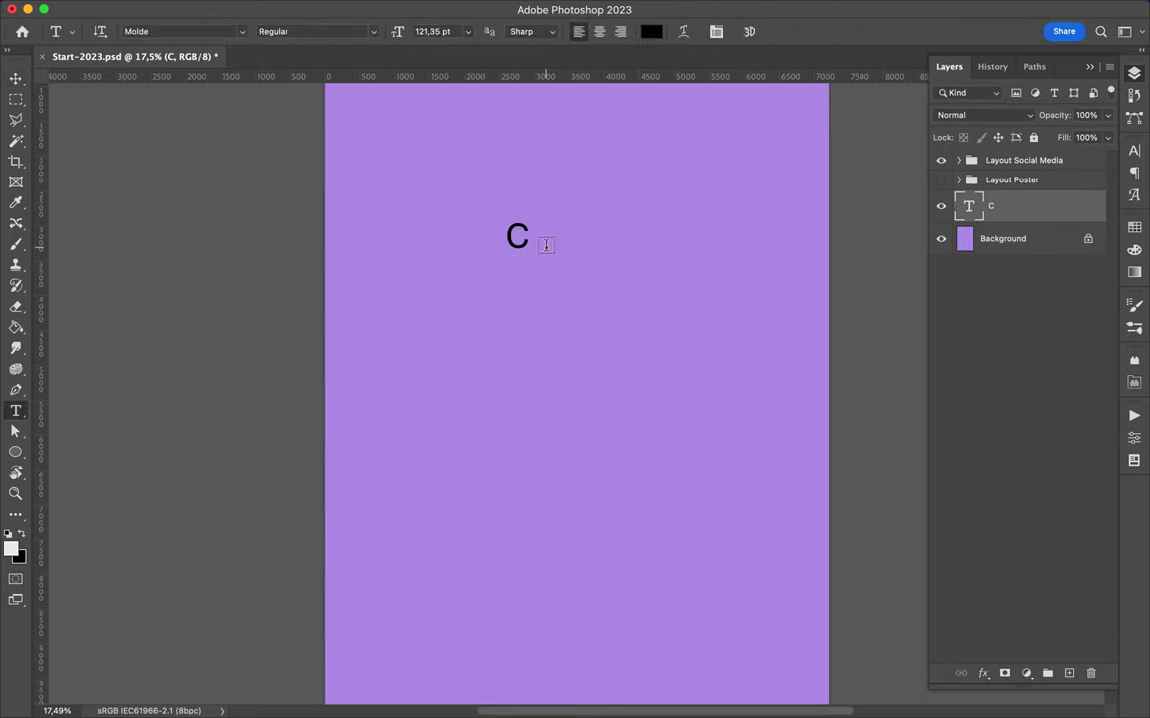
{"action": "left_click", "coordinate": [1134, 149]}
{"action": "left_click", "coordinate": [1038, 173]}
{"action": "scroll", "coordinate": [847, 223], "scroll_direction": "down", "scroll_amount": 10}
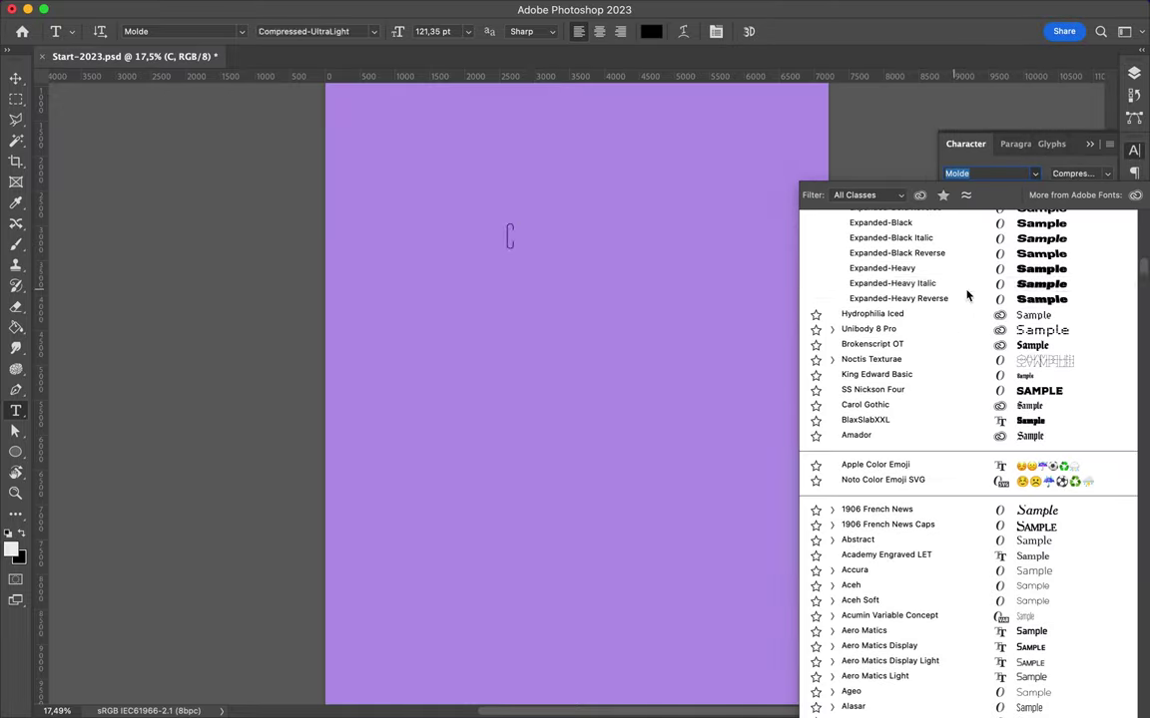
{"action": "left_click", "coordinate": [962, 316]}
{"action": "key", "text": "ctrl+t"}
{"action": "left_click_drag", "start_coordinate": [498, 214], "coordinate": [558, 284]}
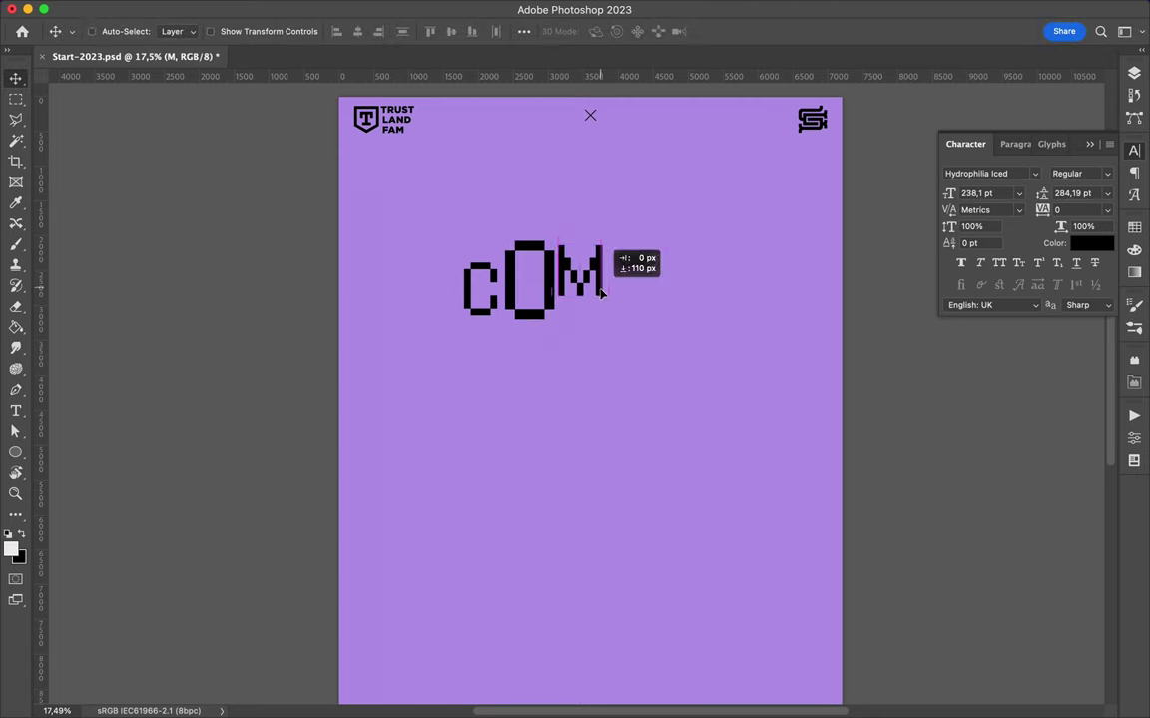
Commit the P, then enlarge it and raise it slightly.
{"action": "key", "text": "ctrl+Return"}
{"action": "key", "text": "v"}
{"action": "key", "text": "ctrl+t"}
{"action": "mouse_move", "coordinate": [638, 249]}
{"action": "left_mouse_down"}
{"action": "mouse_move", "coordinate": [637, 259]}
{"action": "mouse_move", "coordinate": [640, 241]}
{"action": "left_mouse_up"}
{"action": "key", "text": "Return"}
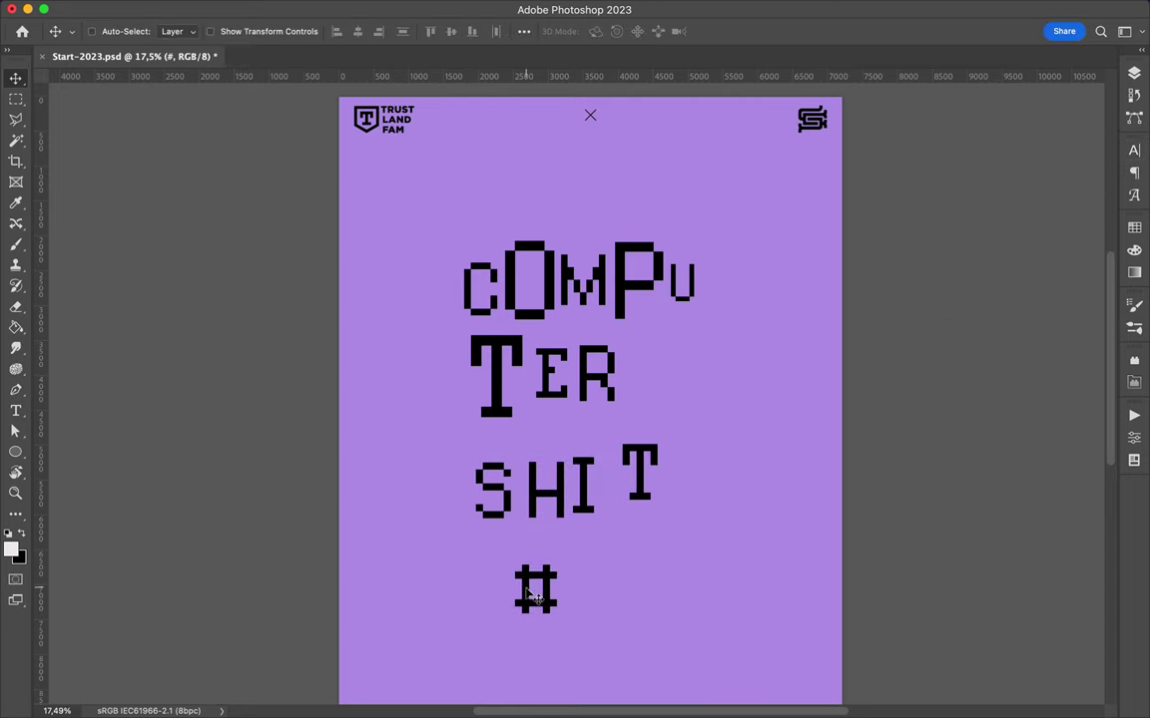
Rasterize the 1 and # layers, testing a leftward smudge on the # and undoing it.
{"action": "right_click", "coordinate": [1023, 240]}
{"action": "left_click", "coordinate": [869, 623]}
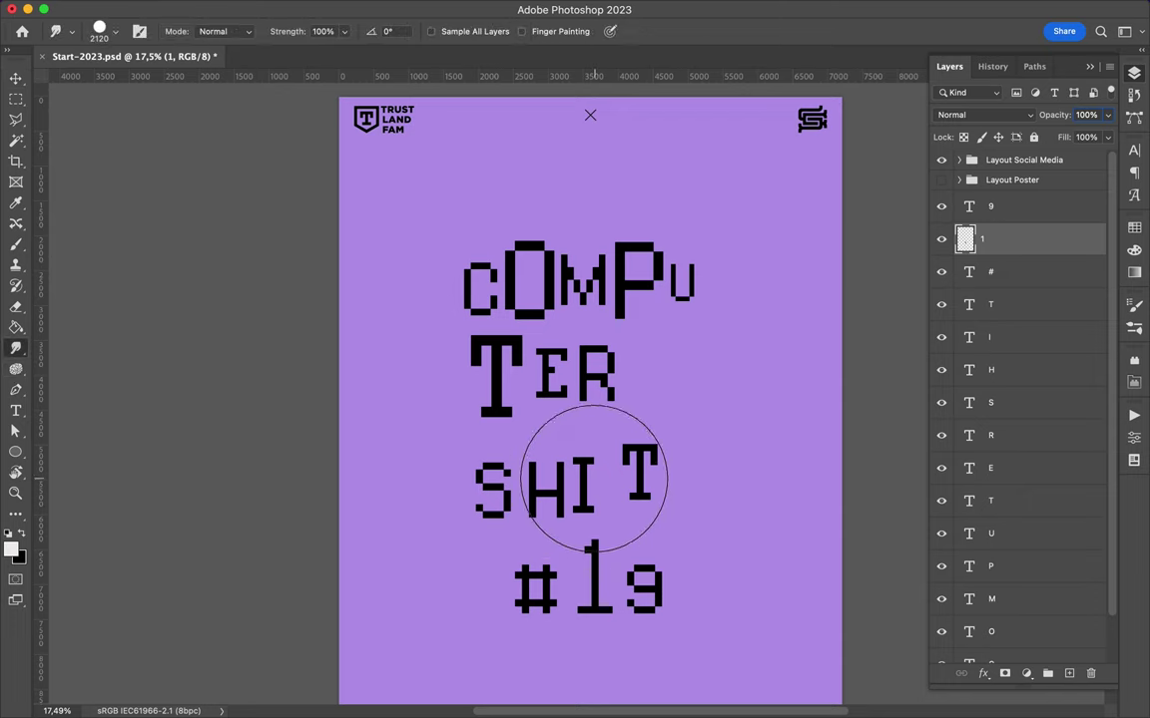
{"action": "left_click", "coordinate": [529, 591], "text": "super"}
{"action": "left_click", "coordinate": [499, 587]}
{"action": "key", "text": "Return"}
{"action": "left_click_drag", "start_coordinate": [499, 587], "coordinate": [440, 586]}
{"action": "key", "text": "super+z"}
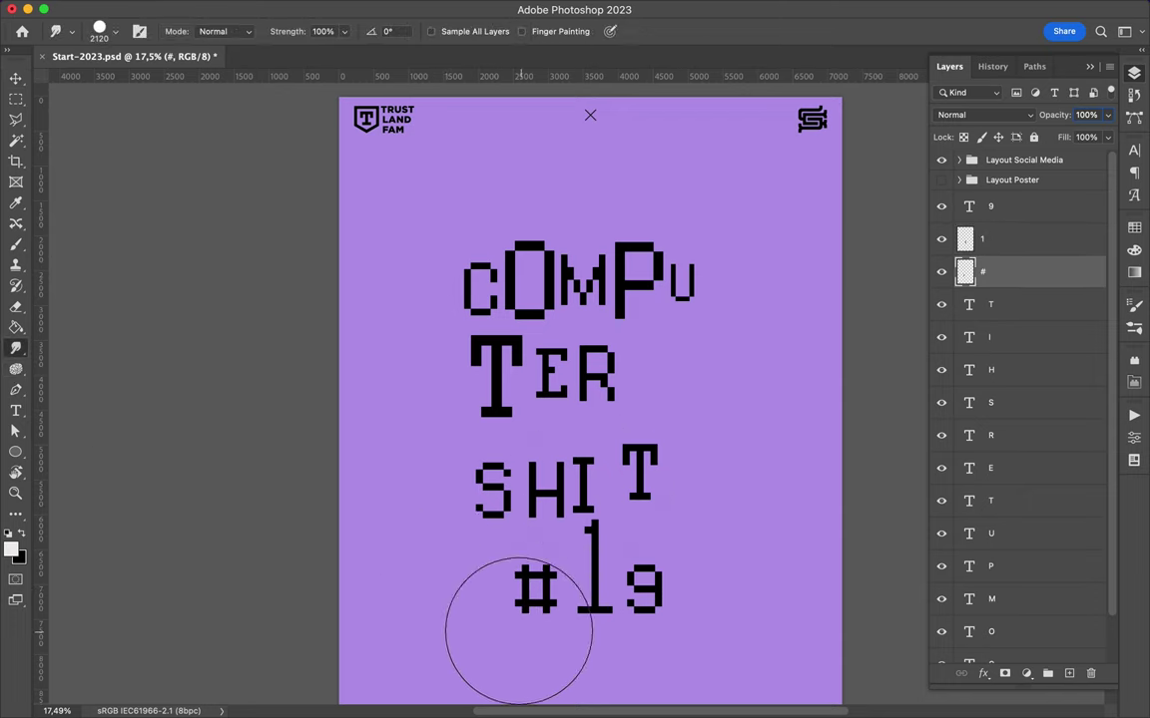
Enlarge the 9 of #19.
{"action": "key", "text": "v"}
{"action": "left_click", "coordinate": [649, 589]}
{"action": "key", "text": "super+t"}
{"action": "left_click_drag", "start_coordinate": [661, 565], "coordinate": [680, 494]}
{"action": "key", "text": "Return"}
Make the H narrower and thinner, rasterize it, and undo a test smudge.
{"action": "left_click", "coordinate": [544, 489], "text": "super"}
{"action": "key", "text": "super+t"}
{"action": "left_click_drag", "start_coordinate": [564, 514], "coordinate": [556, 518]}
{"action": "key", "text": "Return"}
{"action": "key", "text": "r"}
{"action": "left_click", "coordinate": [539, 406]}
{"action": "key", "text": "Return"}
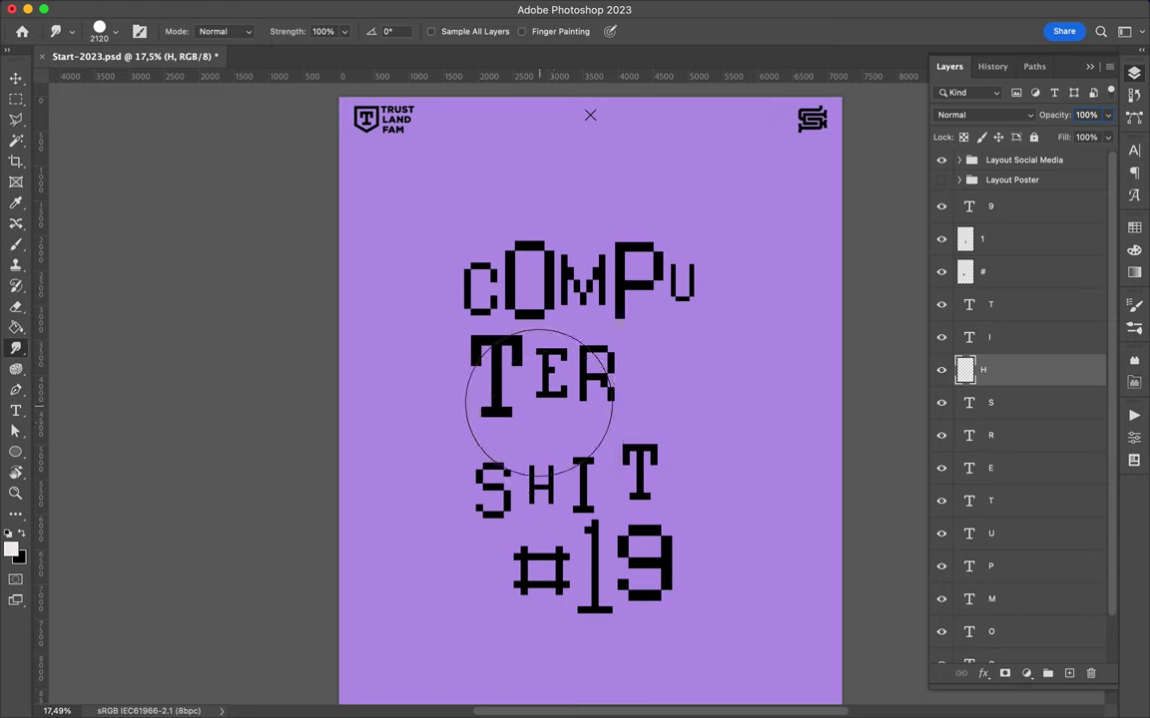
{"action": "key", "text": "super+z"}
Enlarge the S and move it down beside HIT.
{"action": "key", "text": "v"}
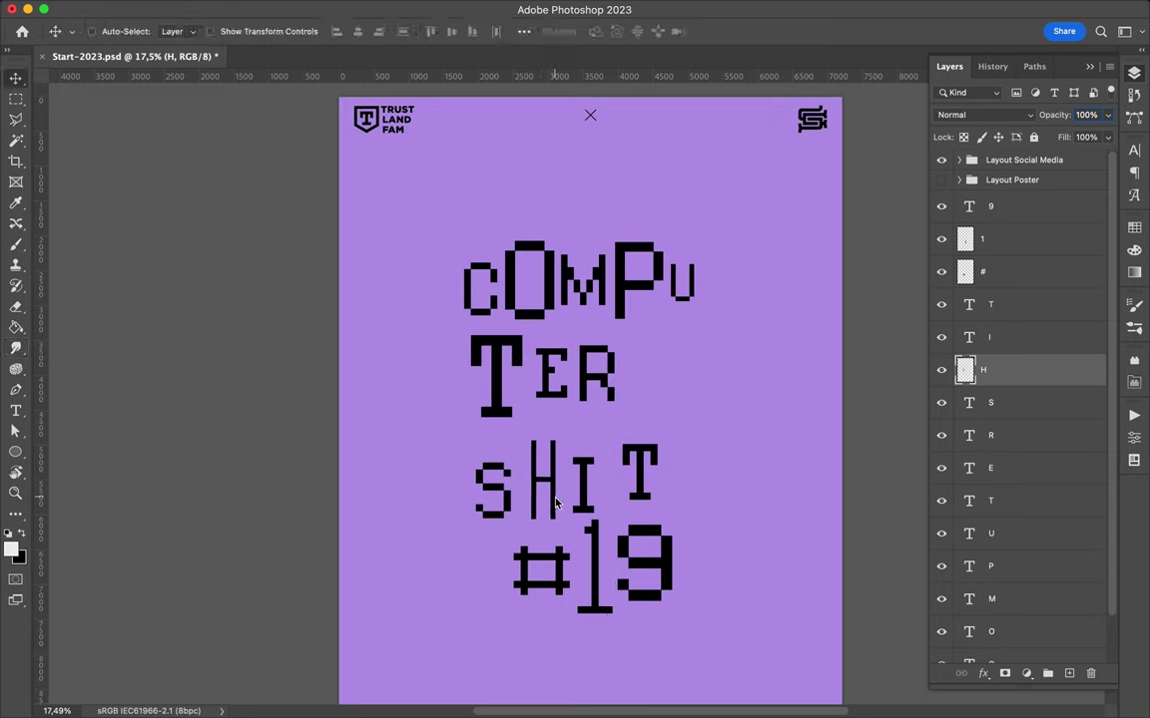
{"action": "left_click", "coordinate": [492, 489], "text": "super"}
{"action": "key", "text": "super+t"}
{"action": "left_click_drag", "start_coordinate": [473, 457], "coordinate": [436, 391]}
{"action": "key", "text": "Return"}
{"action": "left_click_drag", "start_coordinate": [486, 459], "coordinate": [504, 495]}
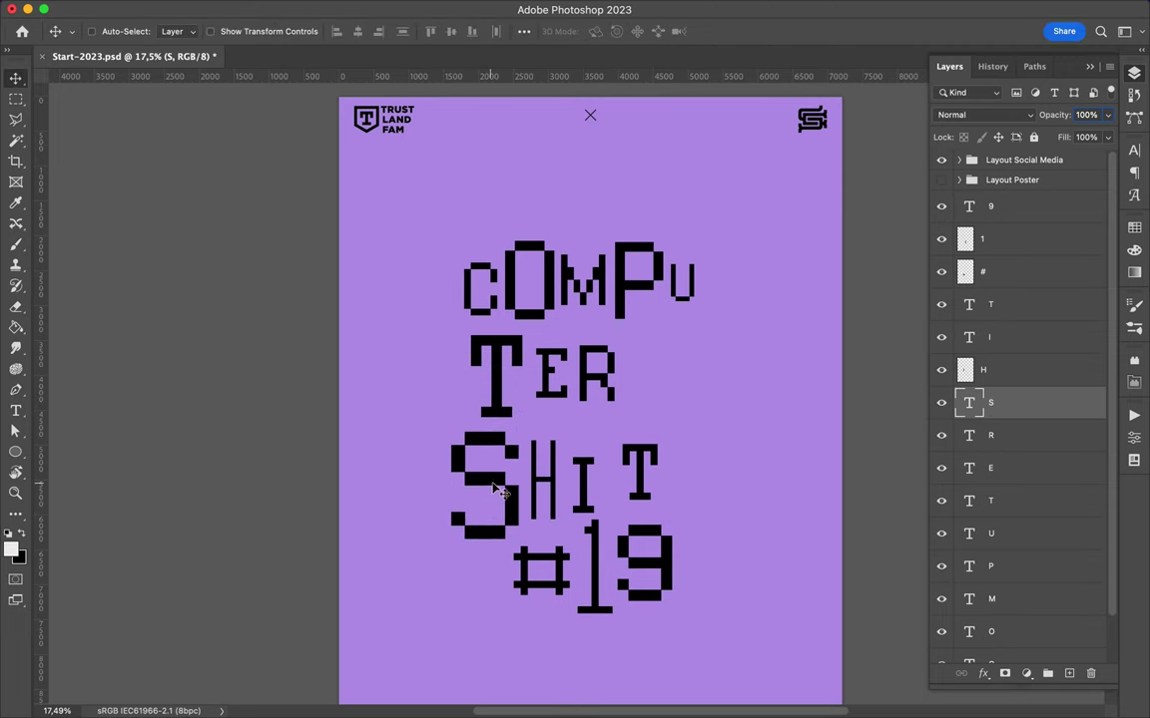
Move the T of SHIT left next to HI.
{"action": "left_click", "coordinate": [585, 477], "text": "super"}
{"action": "left_click", "coordinate": [559, 477], "text": "super"}
{"action": "double_click", "coordinate": [623, 477]}
{"action": "left_click_drag", "start_coordinate": [623, 477], "coordinate": [606, 477]}
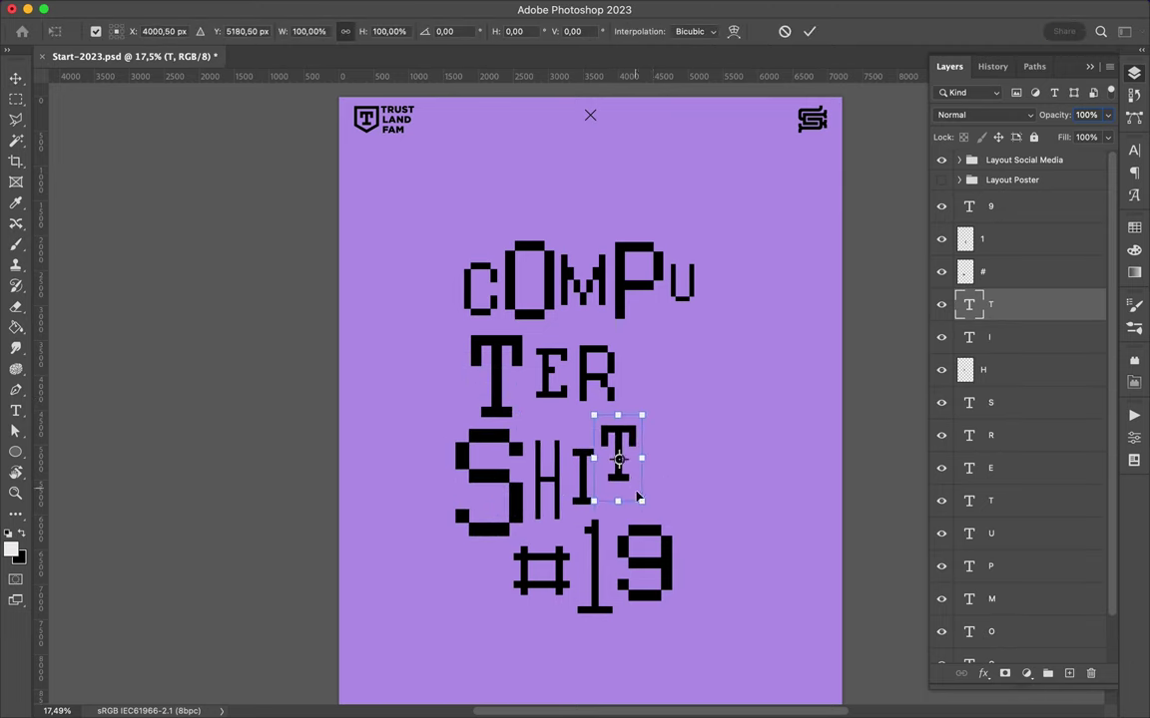
{"action": "key", "text": "Escape"}
Spread T, E and R apart, rasterize the E, and smudge the R beside the E.
{"action": "key", "text": "v"}
{"action": "left_click_drag", "start_coordinate": [509, 378], "coordinate": [689, 377]}
{"action": "left_click", "coordinate": [15, 348]}
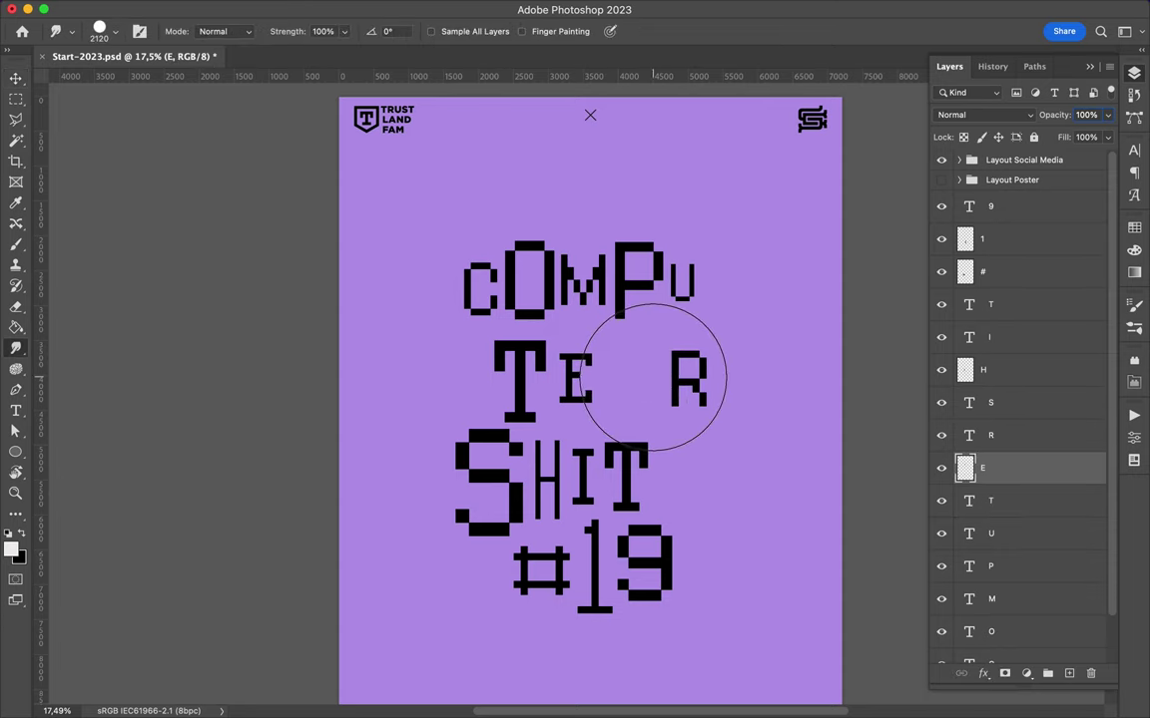
{"action": "left_click", "coordinate": [670, 385], "text": "super"}
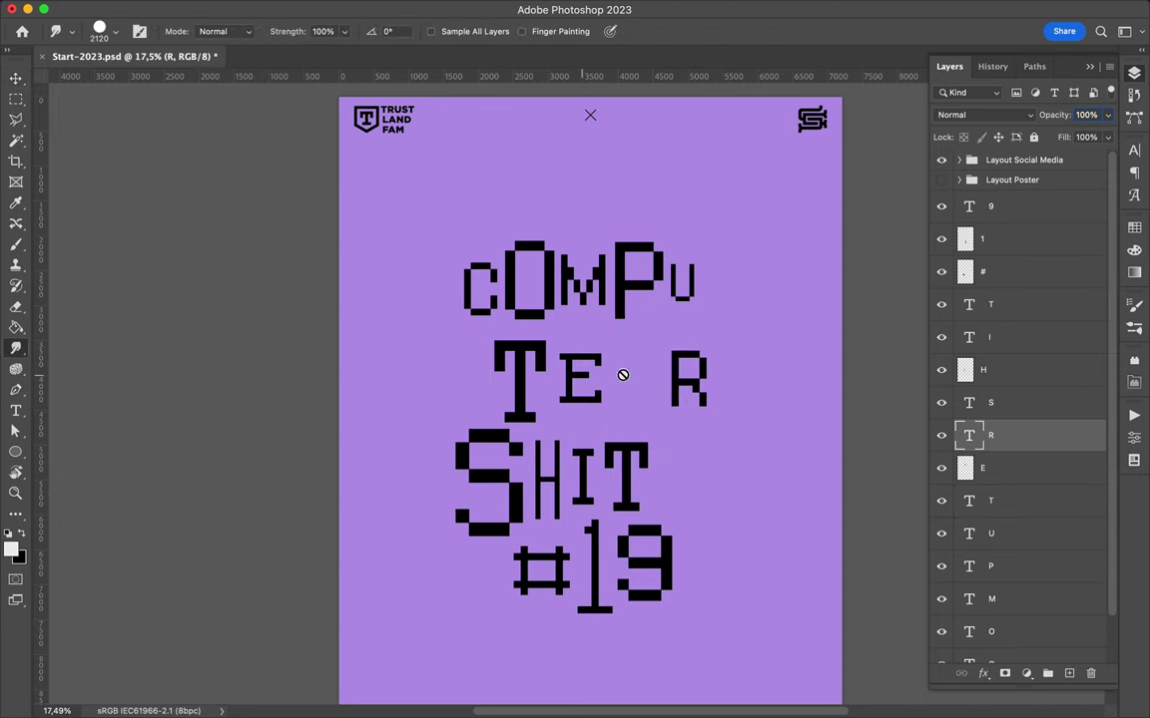
{"action": "left_click_drag", "start_coordinate": [614, 367], "coordinate": [596, 372]}
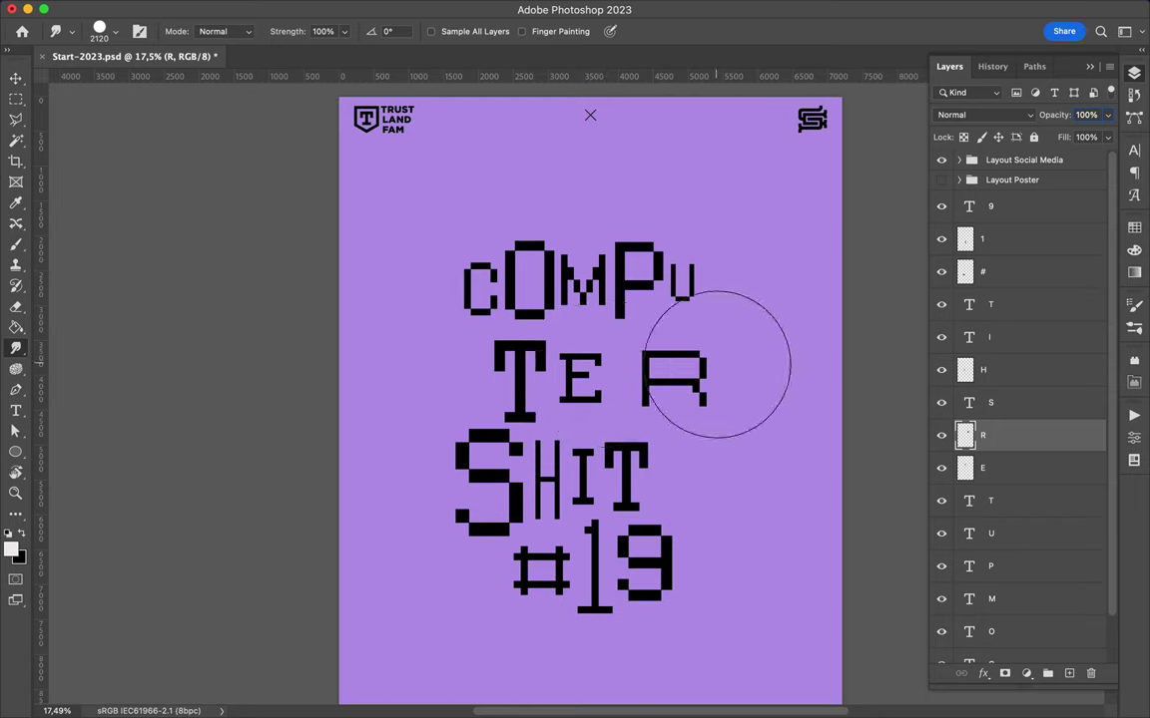
{"action": "key", "text": "v"}
{"action": "left_click_drag", "start_coordinate": [737, 395], "coordinate": [674, 396]}
{"action": "left_click", "coordinate": [479, 290], "text": "super"}
{"action": "key", "text": "r"}
{"action": "left_click", "coordinate": [439, 270]}
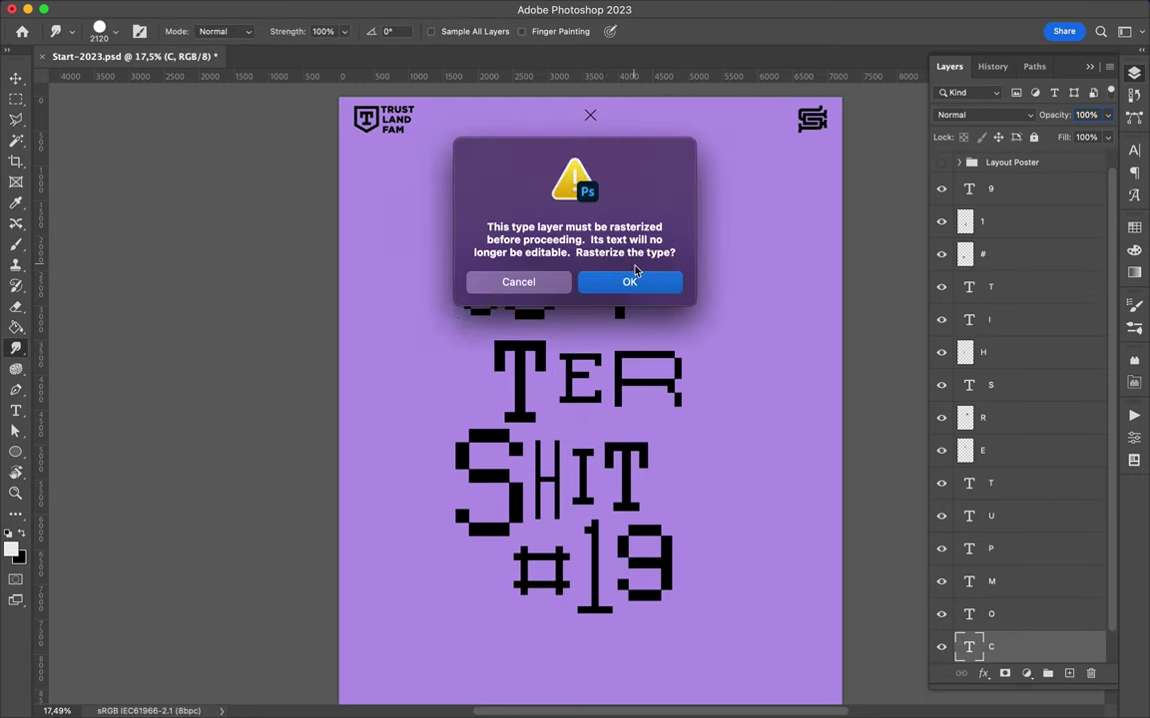
Rasterize the C and nudge the O down slightly.
{"action": "left_click", "coordinate": [595, 277]}
{"action": "key", "text": "v"}
{"action": "left_click", "coordinate": [544, 280], "text": "super"}
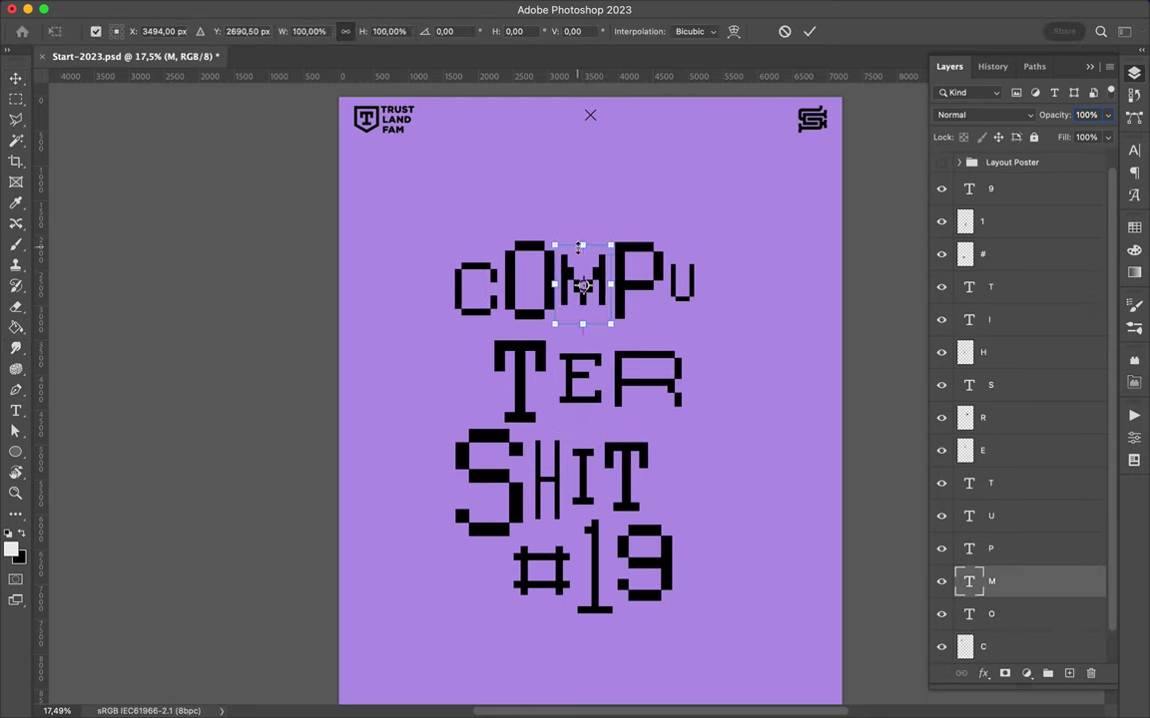
{"action": "left_click", "coordinate": [597, 303], "text": "super"}
{"action": "left_click_drag", "start_coordinate": [552, 284], "coordinate": [598, 329]}
Stretch the P above the line and lower the U slightly.
{"action": "double_click", "coordinate": [635, 284]}
{"action": "left_click_drag", "start_coordinate": [670, 247], "coordinate": [671, 220]}
{"action": "key", "text": "super+Return"}
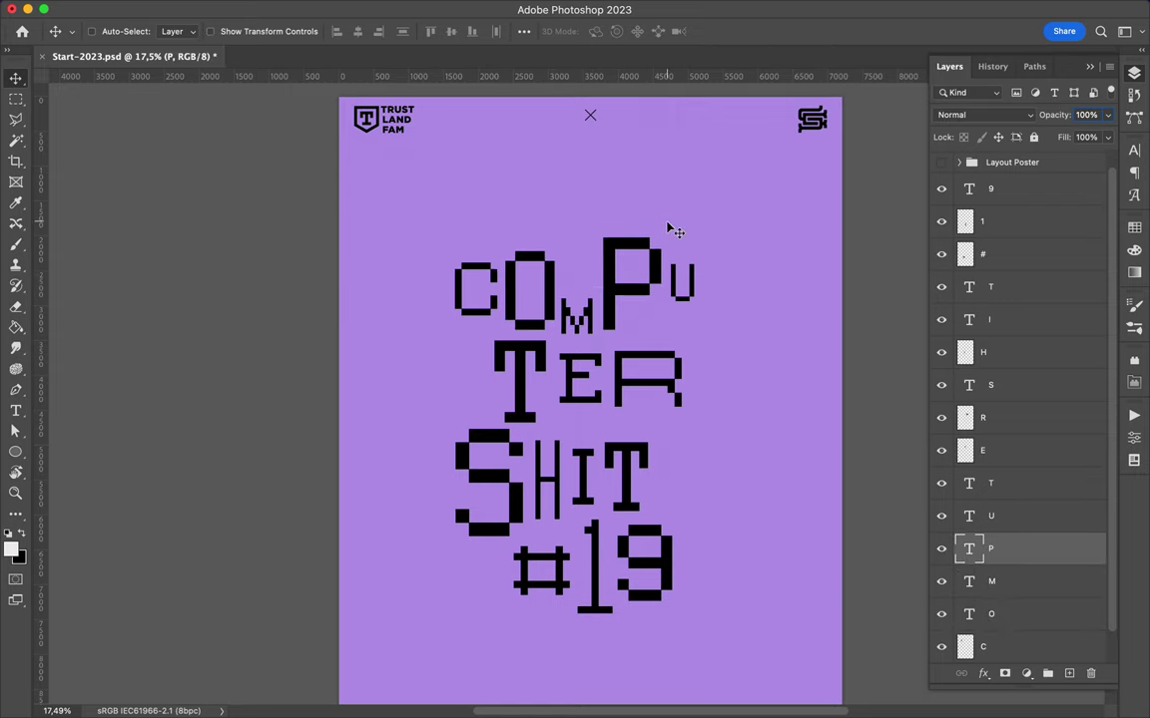
{"action": "left_click", "coordinate": [14, 347]}
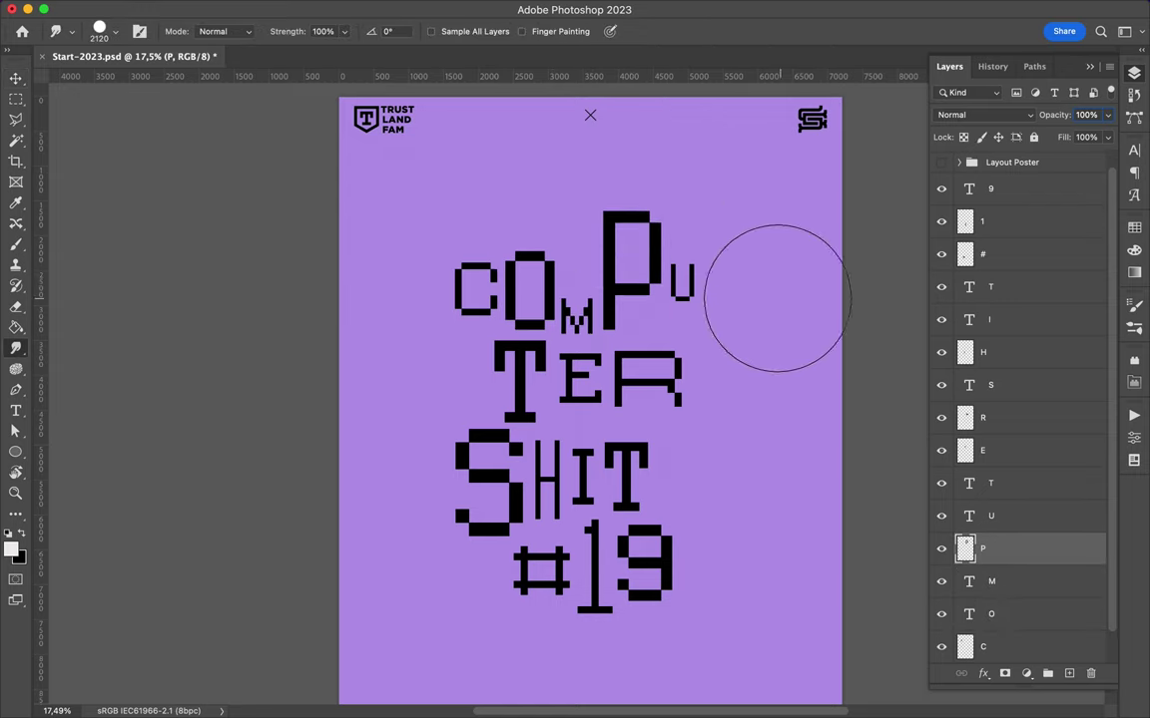
{"action": "left_click", "coordinate": [682, 283], "text": "super"}
{"action": "left_click_drag", "start_coordinate": [706, 290], "coordinate": [704, 309]}
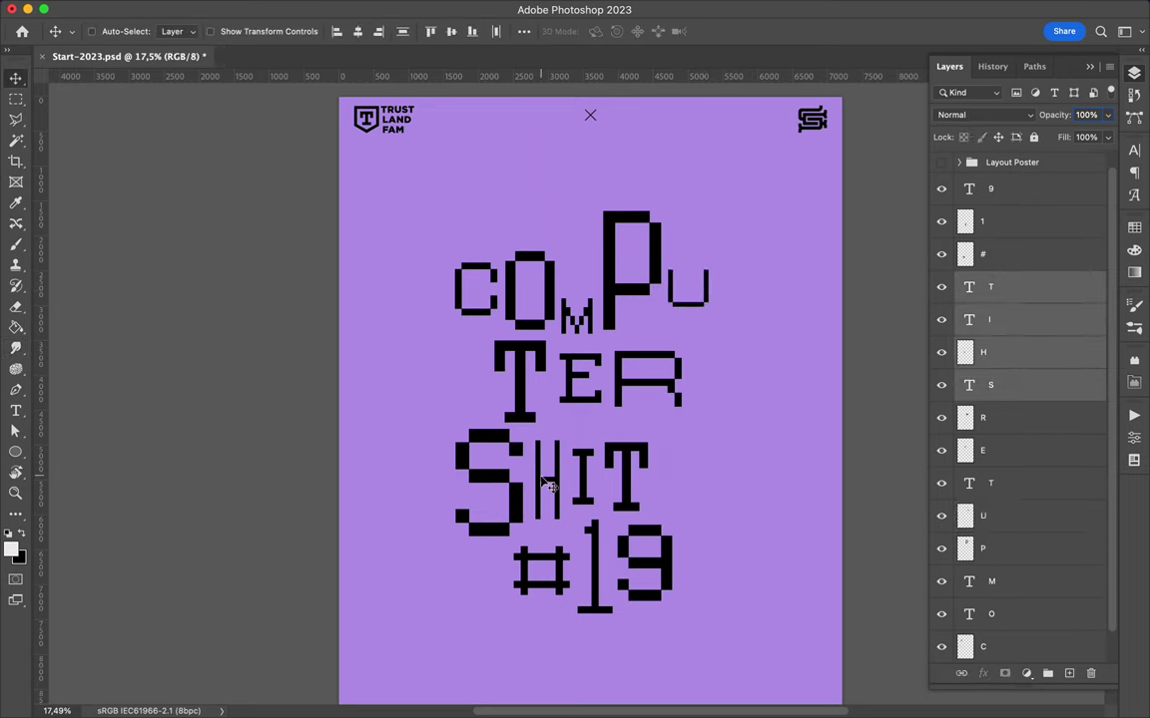
Shift SHIT and #19 slightly right, and enlarge the U up and to the right.
{"action": "left_click_drag", "start_coordinate": [489, 479], "coordinate": [505, 479]}
{"action": "left_click", "coordinate": [601, 594], "text": "super"}
{"action": "left_click_drag", "start_coordinate": [597, 591], "coordinate": [605, 597]}
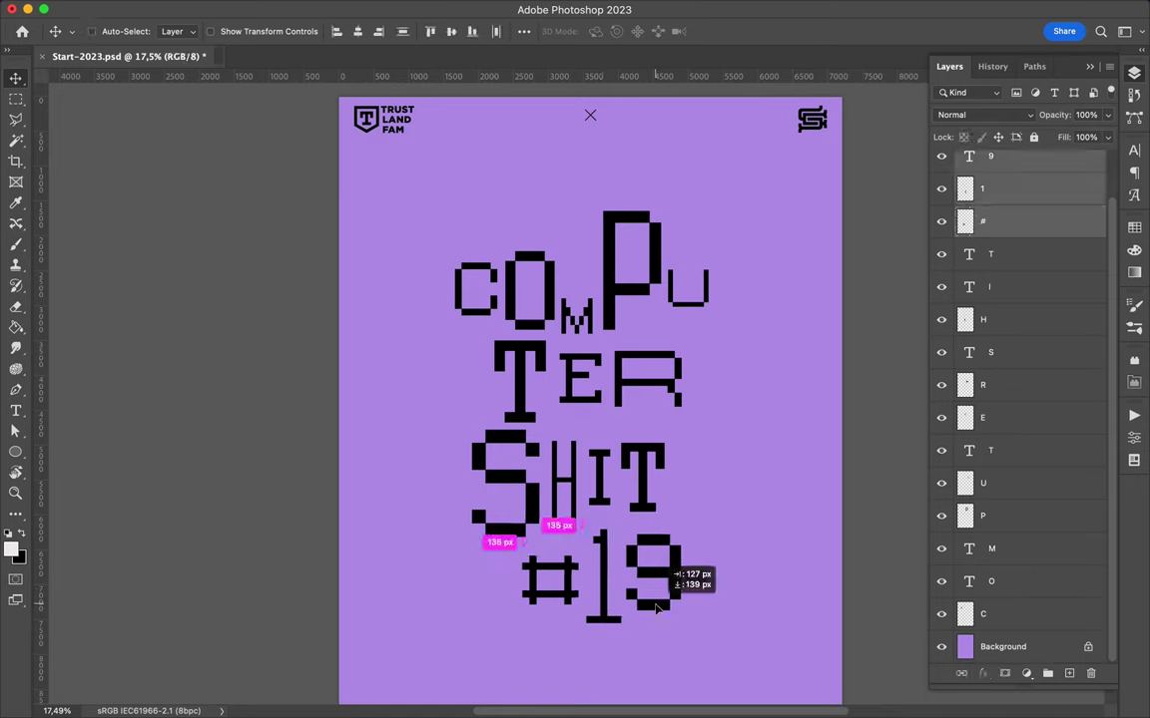
{"action": "left_click", "coordinate": [680, 299], "text": "super"}
{"action": "key", "text": "super+t"}
{"action": "mouse_move", "coordinate": [678, 319]}
{"action": "left_mouse_down"}
{"action": "mouse_move", "coordinate": [688, 321]}
{"action": "mouse_move", "coordinate": [704, 289]}
{"action": "left_mouse_up"}
{"action": "key", "text": "Return"}
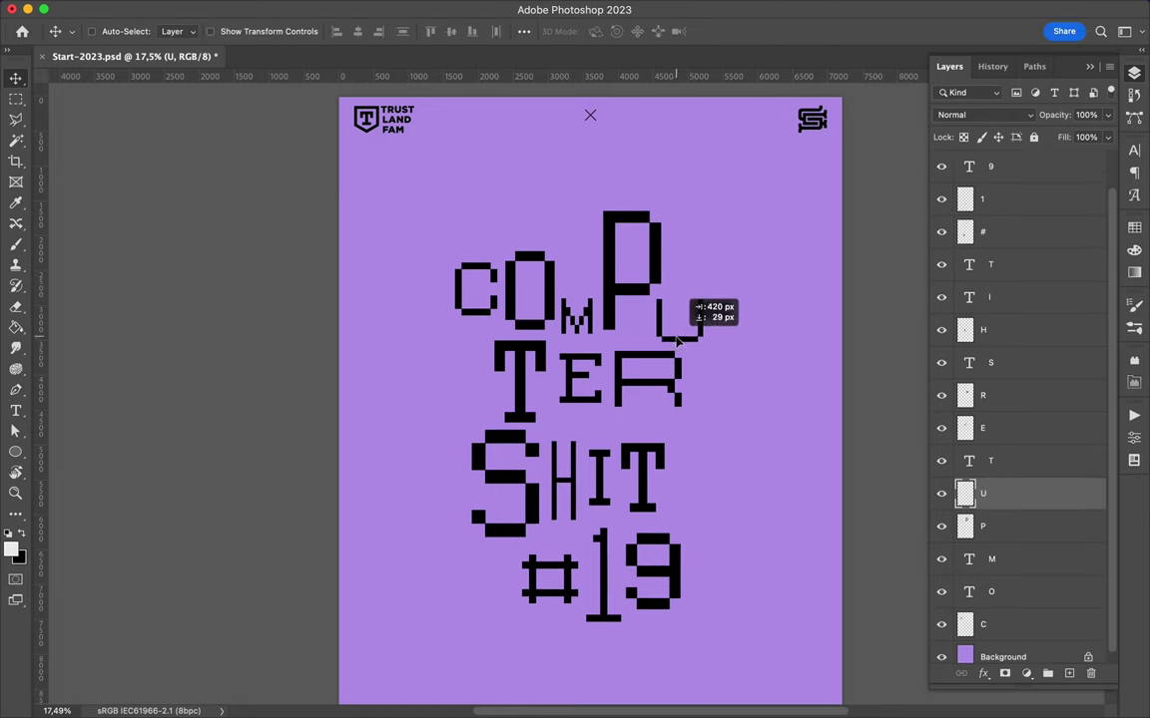
Enlarge the R to about double size and the S toward the lower left.
{"action": "left_click", "coordinate": [689, 379], "text": "super"}
{"action": "key", "text": "super+t"}
{"action": "left_click_drag", "start_coordinate": [681, 406], "coordinate": [765, 436]}
{"action": "key", "text": "Return"}
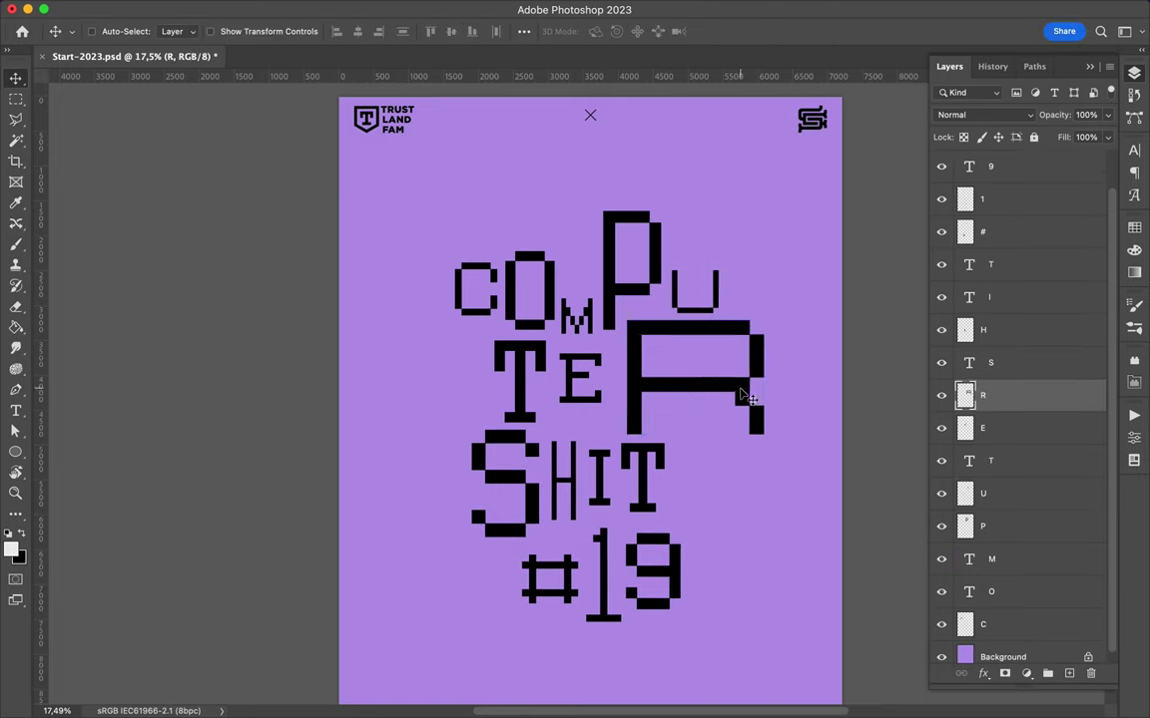
{"action": "left_click", "coordinate": [574, 589], "text": "super"}
{"action": "left_click", "coordinate": [472, 488], "text": "super"}
{"action": "key", "text": "super+t"}
{"action": "left_click_drag", "start_coordinate": [459, 577], "coordinate": [427, 607]}
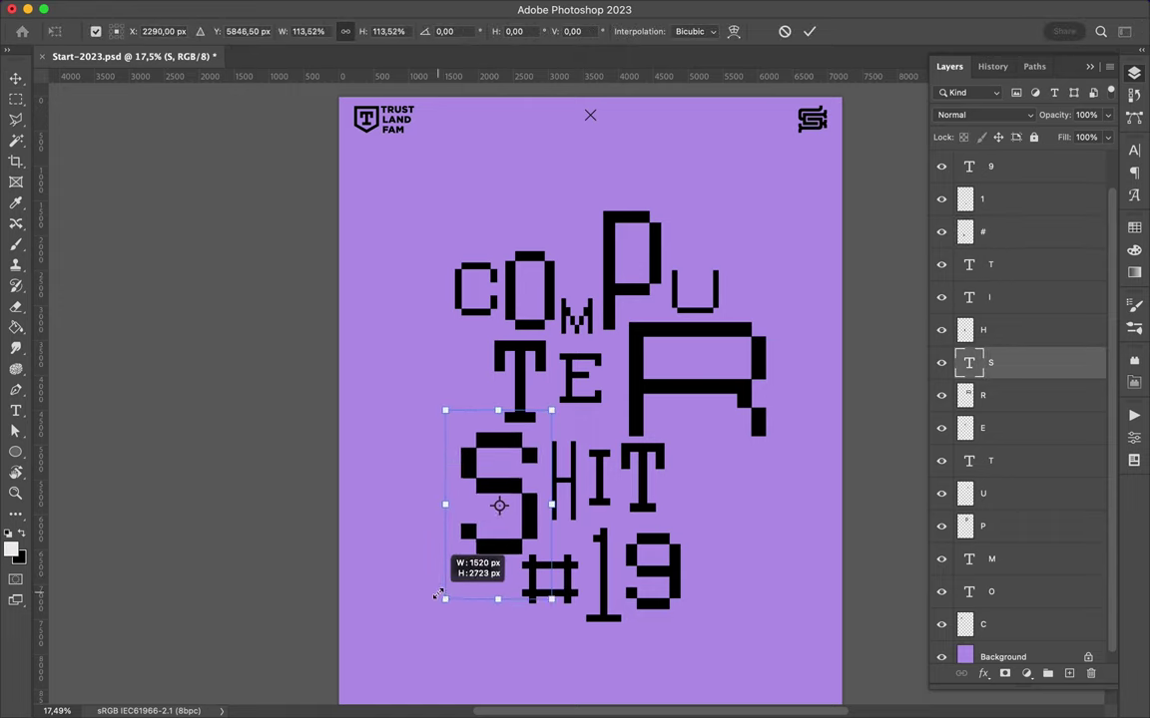
{"action": "key", "text": "Return"}
Enlarge the 9 of #19.
{"action": "scroll", "coordinate": [526, 539], "scroll_direction": "down", "scroll_amount": 1}
{"action": "left_click", "coordinate": [654, 573], "text": "super"}
{"action": "key", "text": "super+t"}
{"action": "left_click_drag", "start_coordinate": [664, 599], "coordinate": [692, 639]}
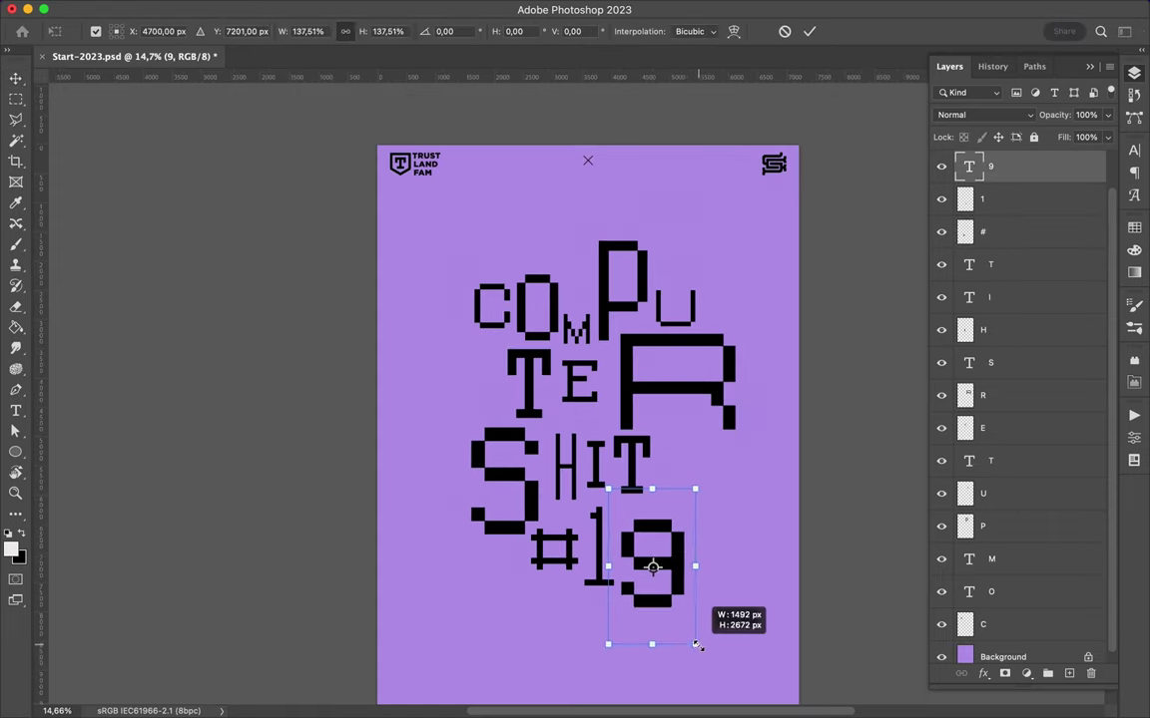
{"action": "key", "text": "Return"}
{"action": "left_click", "coordinate": [577, 523], "text": "super"}
{"action": "scroll", "coordinate": [575, 398], "scroll_direction": "up", "scroll_amount": 1}
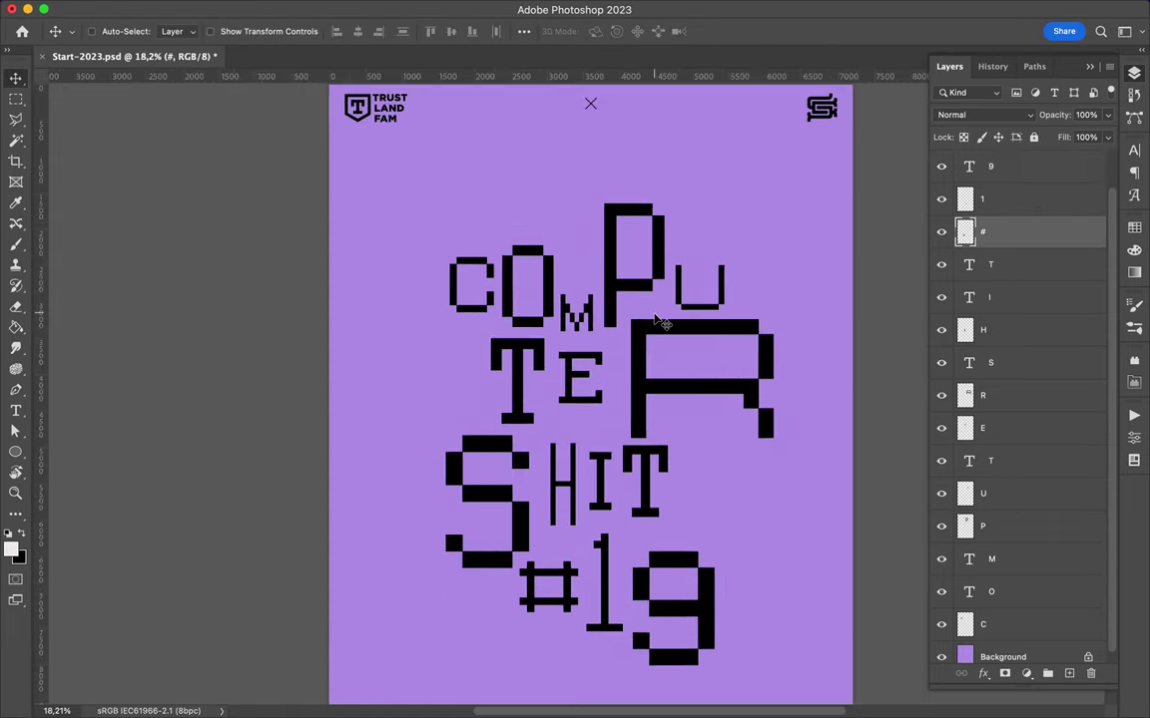
Stretch the C much taller and smudge its top upward.
{"action": "left_click", "coordinate": [469, 284], "text": "super"}
{"action": "key", "text": "super+t"}
{"action": "left_click_drag", "start_coordinate": [449, 257], "coordinate": [443, 228]}
{"action": "key", "text": "Return"}
{"action": "left_click", "coordinate": [15, 347]}
{"action": "left_click_drag", "start_coordinate": [458, 152], "coordinate": [458, 89]}
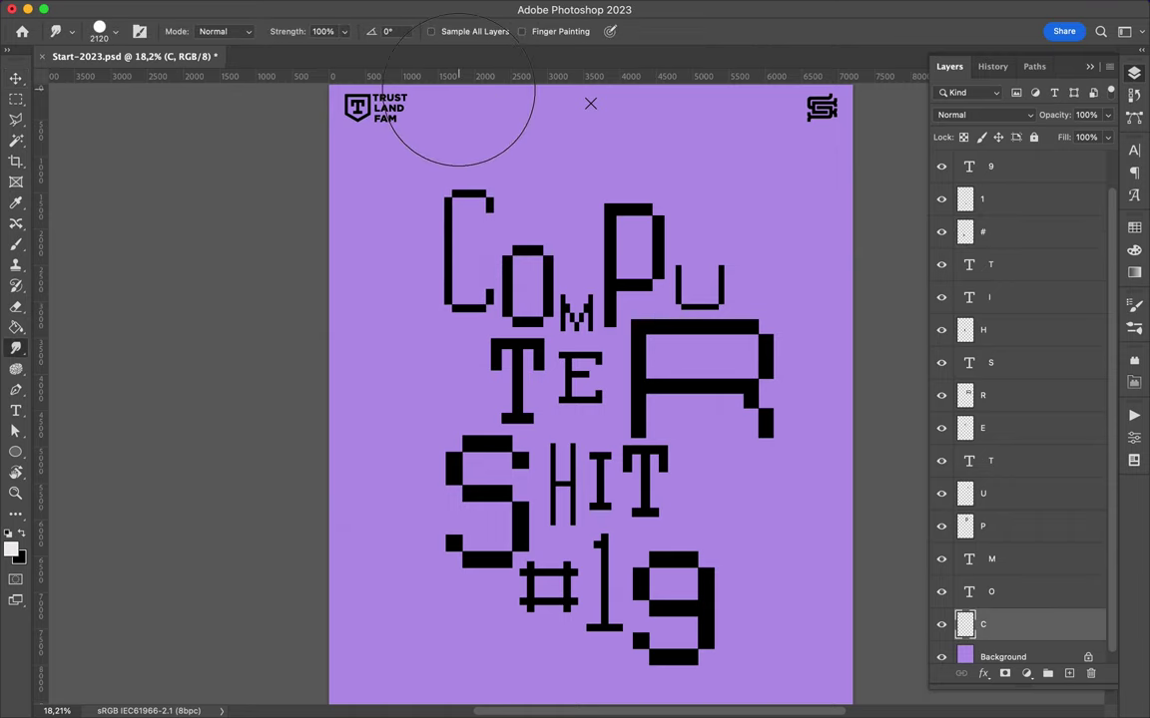
Move the C down beside TE and the I up and to the left.
{"action": "key", "text": "v"}
{"action": "left_click_drag", "start_coordinate": [451, 169], "coordinate": [451, 250]}
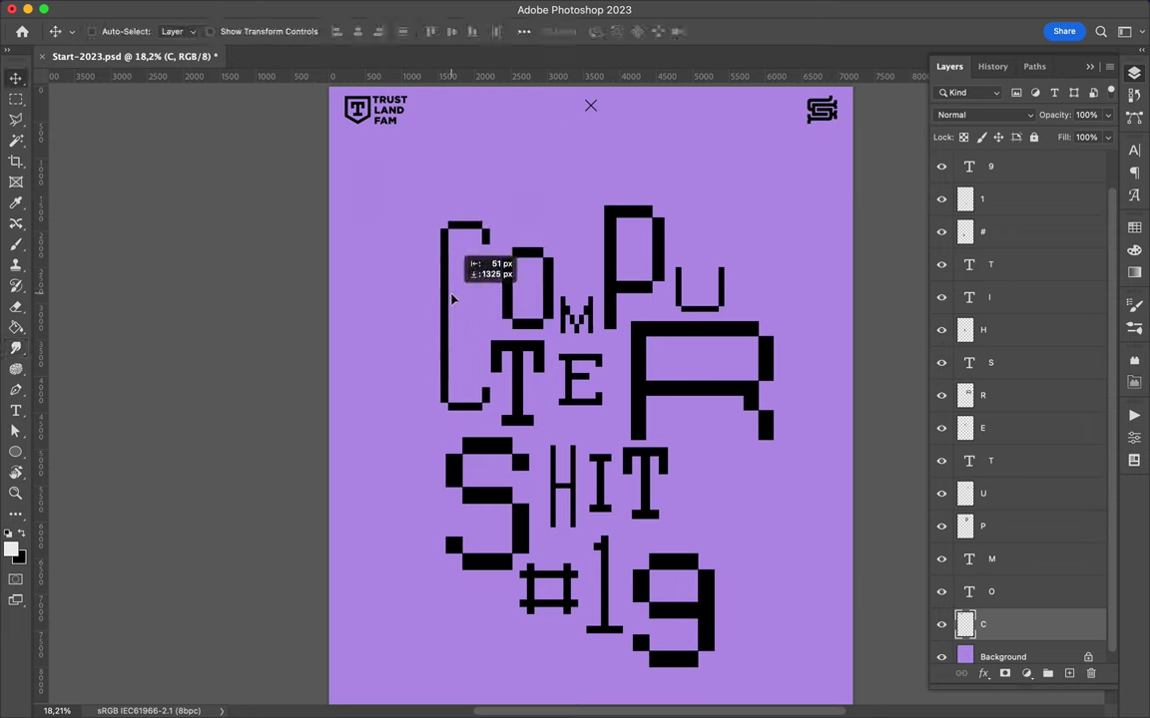
{"action": "left_click", "coordinate": [561, 482], "text": "super"}
{"action": "left_click", "coordinate": [599, 484], "text": "super"}
{"action": "left_click_drag", "start_coordinate": [599, 484], "coordinate": [587, 454]}
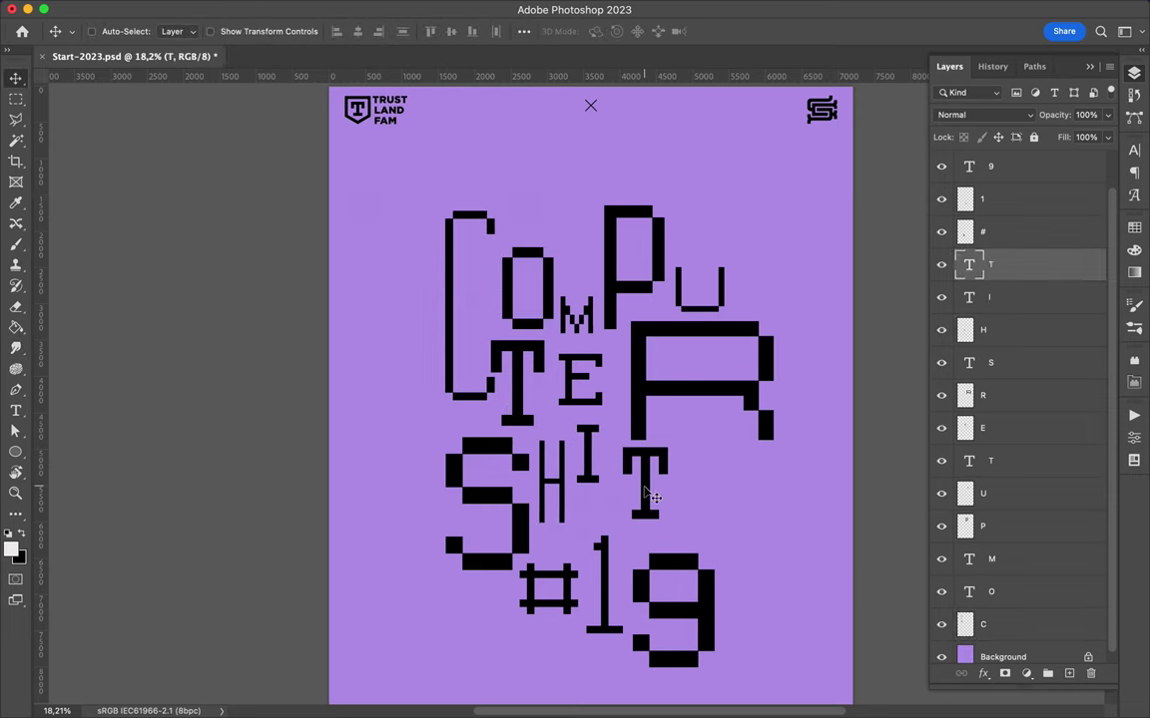
Rasterize the T, try smudging it toward the S, then undo the smudge.
{"action": "left_click", "coordinate": [646, 489], "text": "super"}
{"action": "key", "text": "r"}
{"action": "left_click", "coordinate": [654, 499]}
{"action": "left_click", "coordinate": [640, 285]}
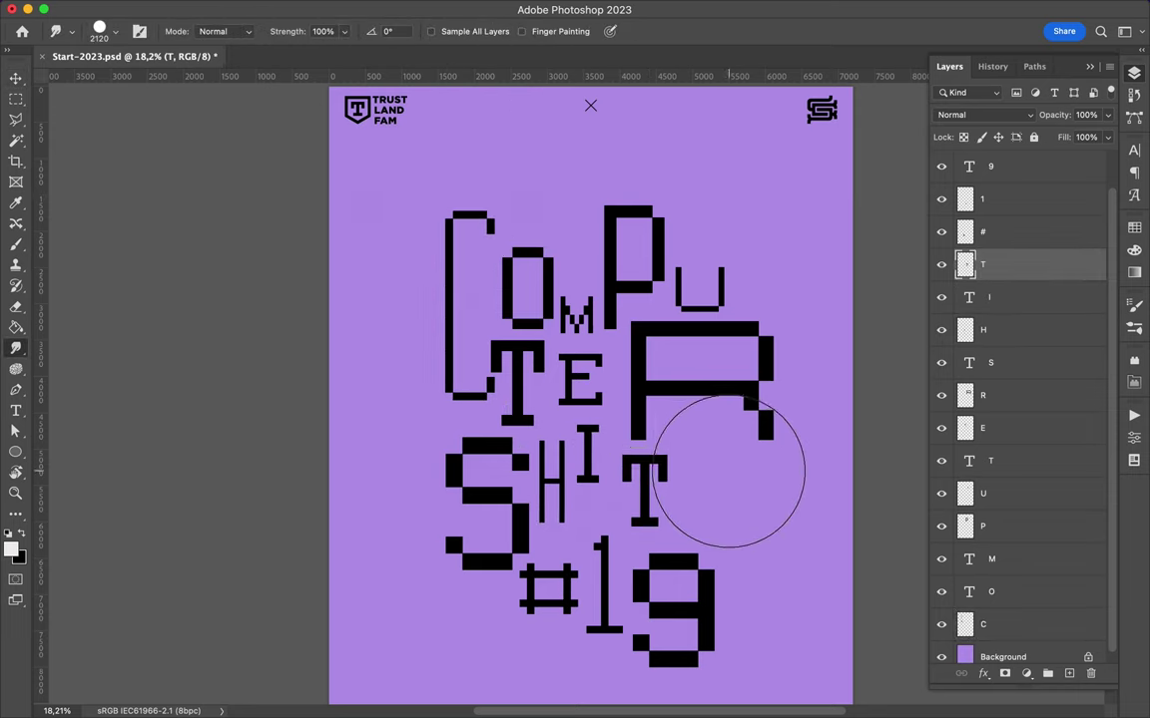
{"action": "left_click_drag", "start_coordinate": [729, 471], "coordinate": [582, 466]}
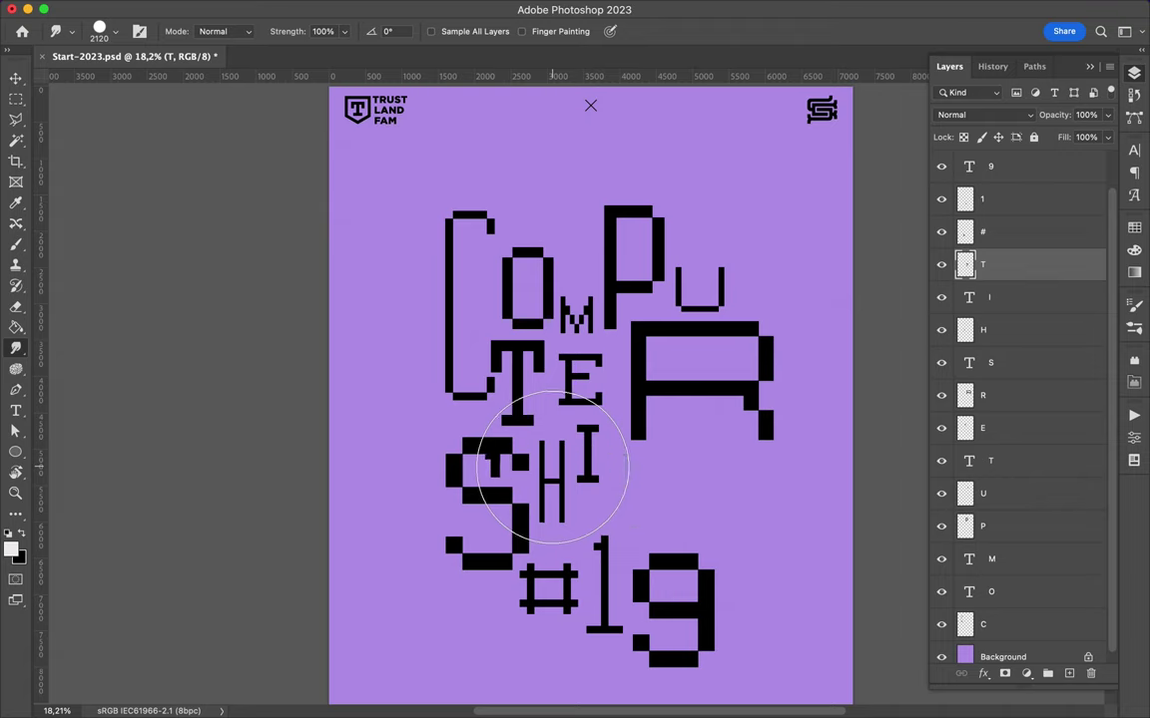
{"action": "key", "text": "super+z"}
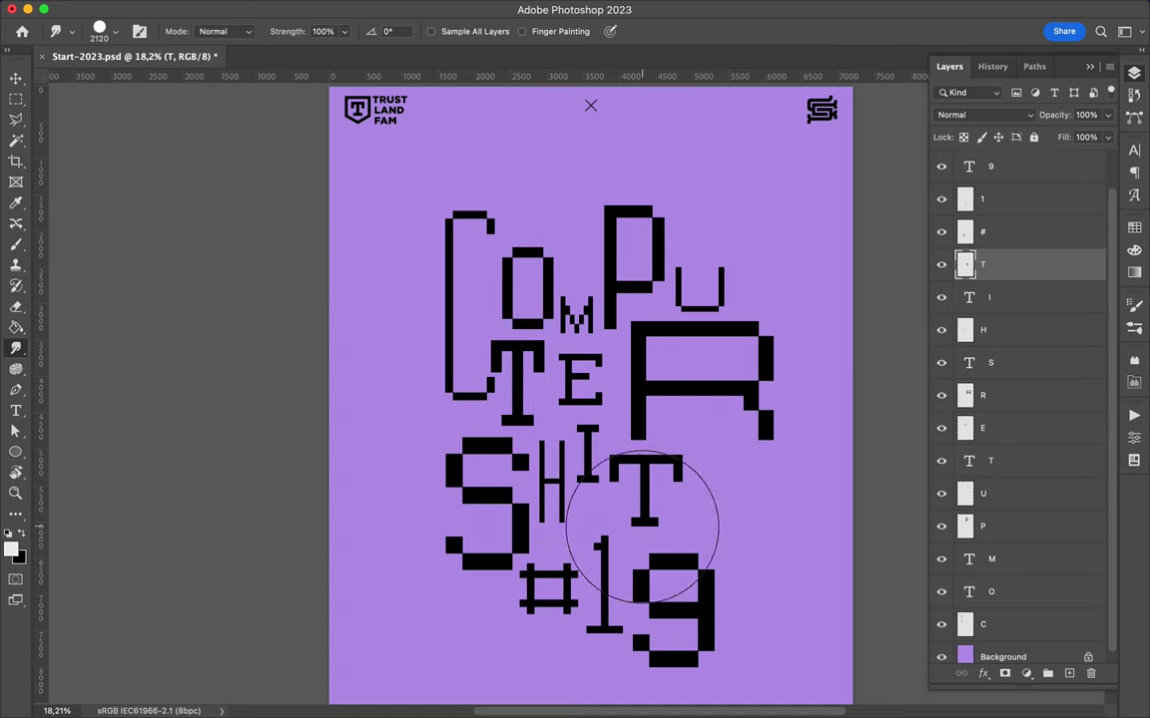
Enlarge the S up and to the left, and enlarge the H.
{"action": "key", "text": "v"}
{"action": "scroll", "coordinate": [605, 446], "scroll_direction": "down", "scroll_amount": 3}
{"action": "key", "text": "super+t"}
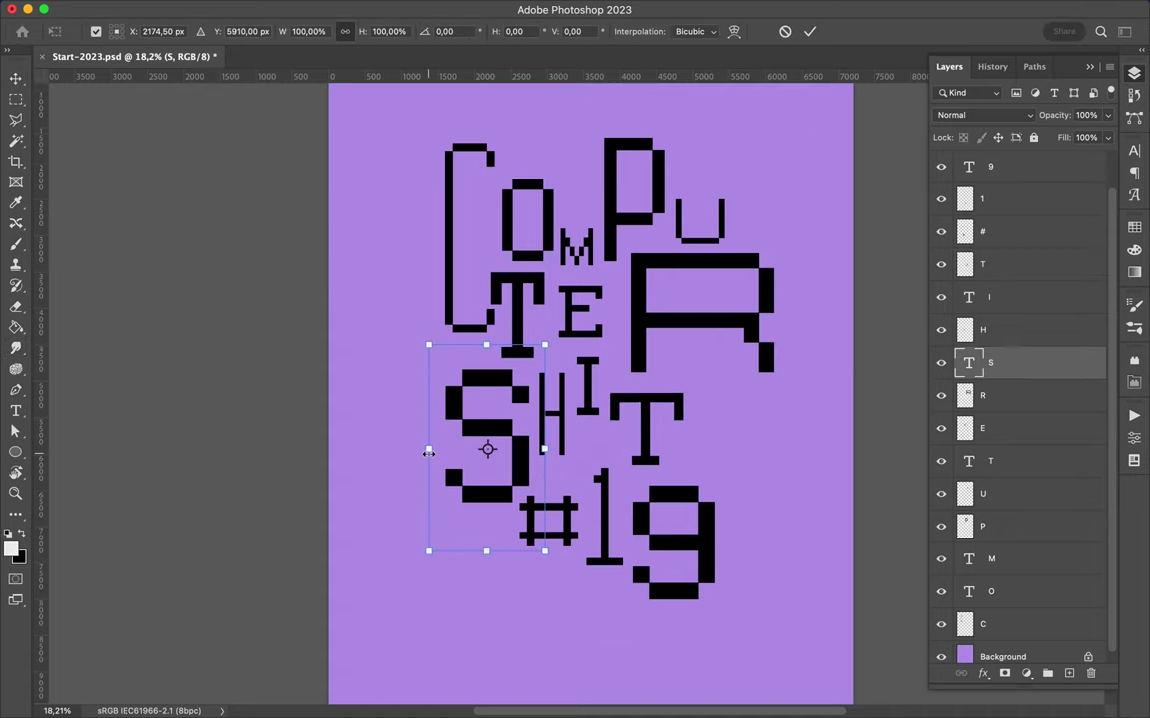
{"action": "left_click_drag", "start_coordinate": [423, 410], "coordinate": [353, 409]}
{"action": "key", "text": "Return"}
{"action": "key", "text": "super+t"}
{"action": "mouse_move", "coordinate": [539, 455]}
{"action": "left_mouse_down"}
{"action": "mouse_move", "coordinate": [529, 484]}
{"action": "mouse_move", "coordinate": [571, 430]}
{"action": "left_mouse_up"}
{"action": "key", "text": "Return"}
Resize the 1 and enlarge the T up and to the right.
{"action": "left_click", "coordinate": [596, 477]}
{"action": "key", "text": "super+t"}
{"action": "key", "text": "Return"}
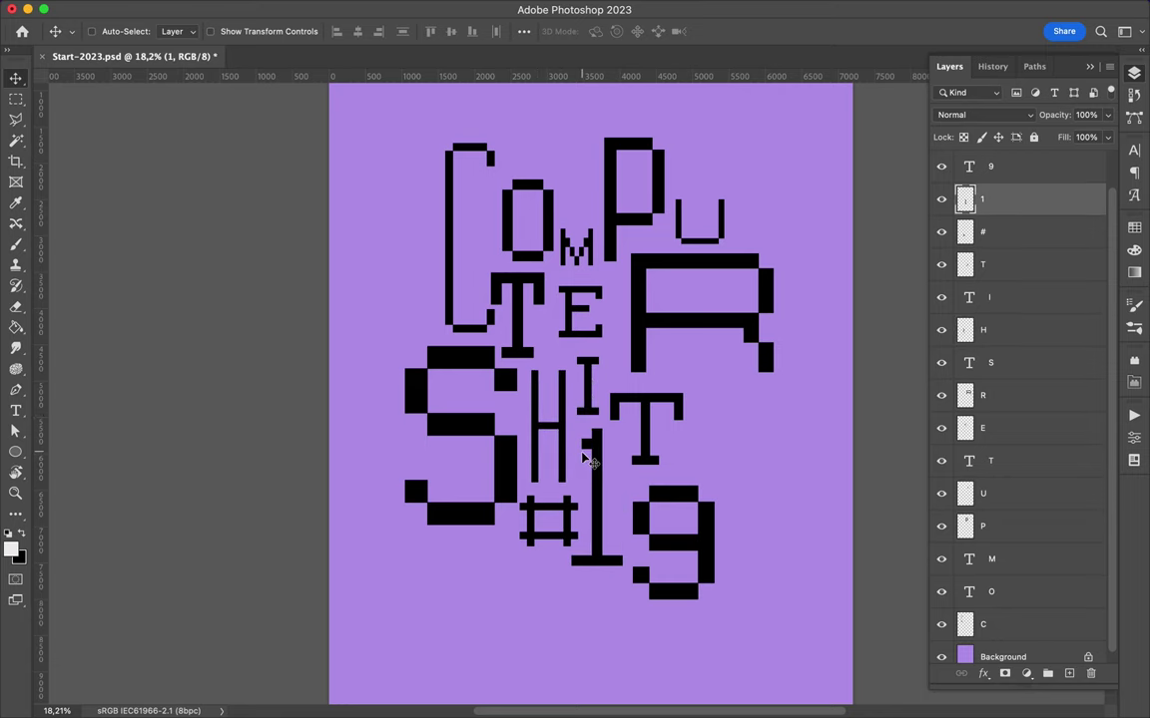
{"action": "left_click", "coordinate": [650, 439]}
{"action": "key", "text": "super+t"}
{"action": "left_click_drag", "start_coordinate": [683, 395], "coordinate": [698, 380]}
{"action": "key", "text": "Return"}
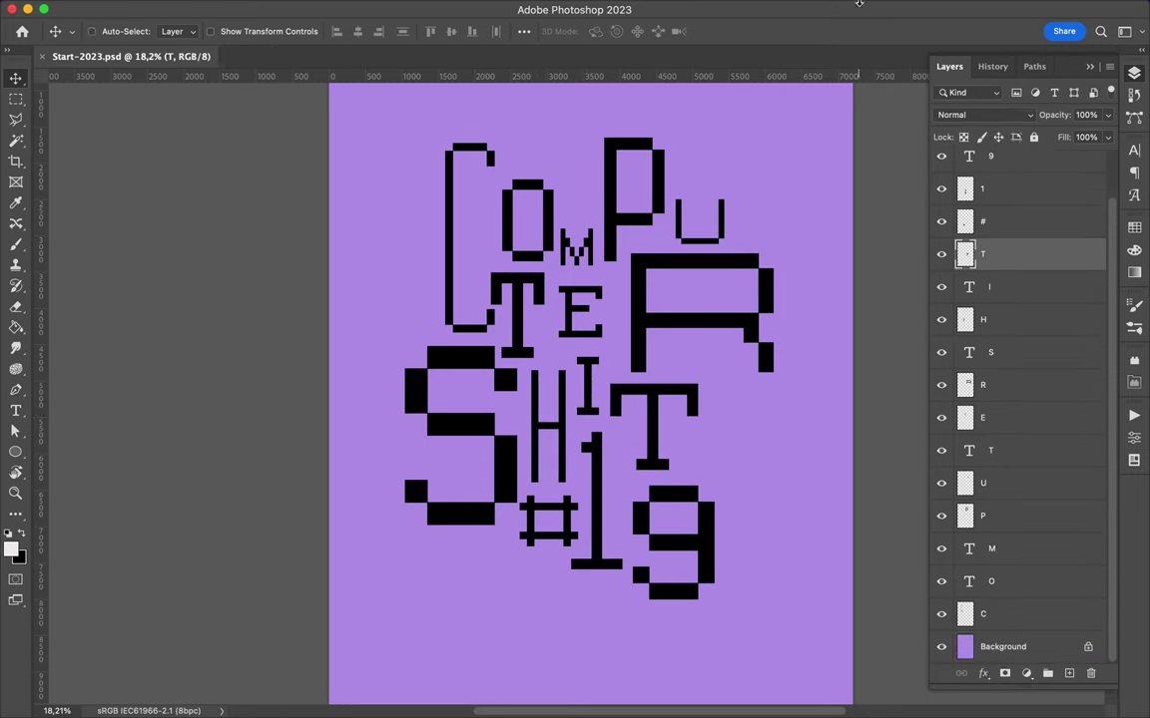
Open the reference poster Start-2023.psd, then return to the purple poster.
{"action": "key", "text": "super+o"}
{"action": "key", "text": "Return"}
{"action": "key", "text": "ctrl+Tab"}
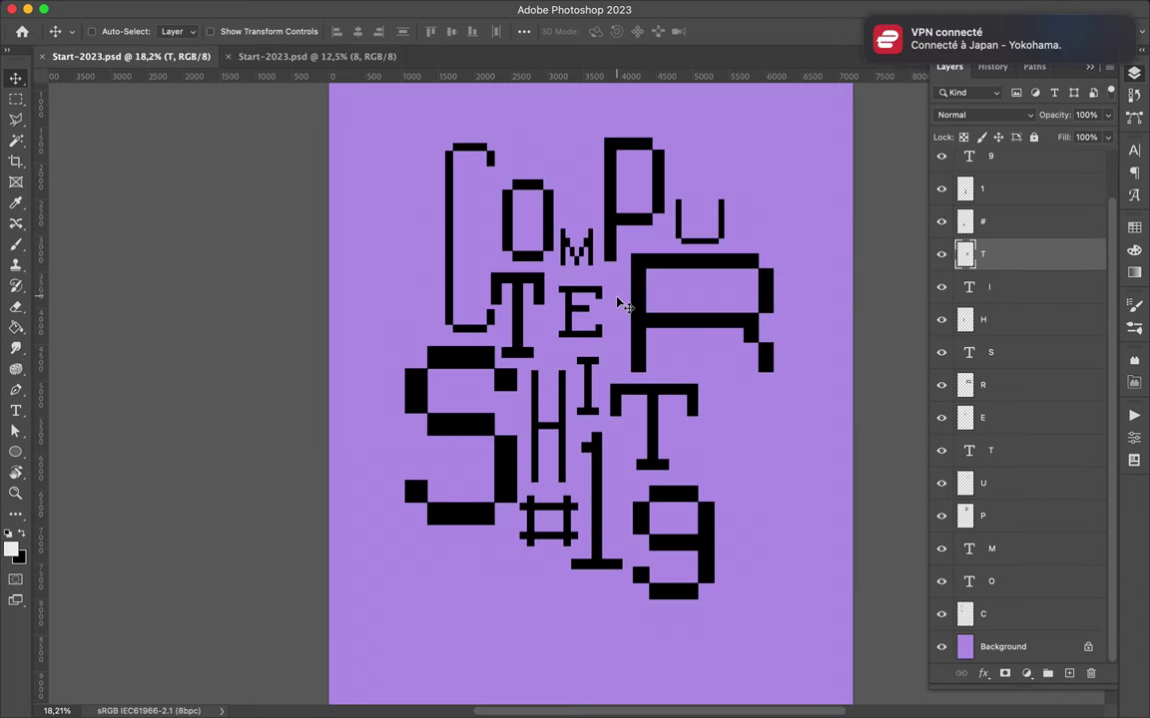
Draw two white ovals, one over the M and E and one behind the 1.
{"action": "key", "text": "u"}
{"action": "left_click_drag", "start_coordinate": [517, 242], "coordinate": [574, 337]}
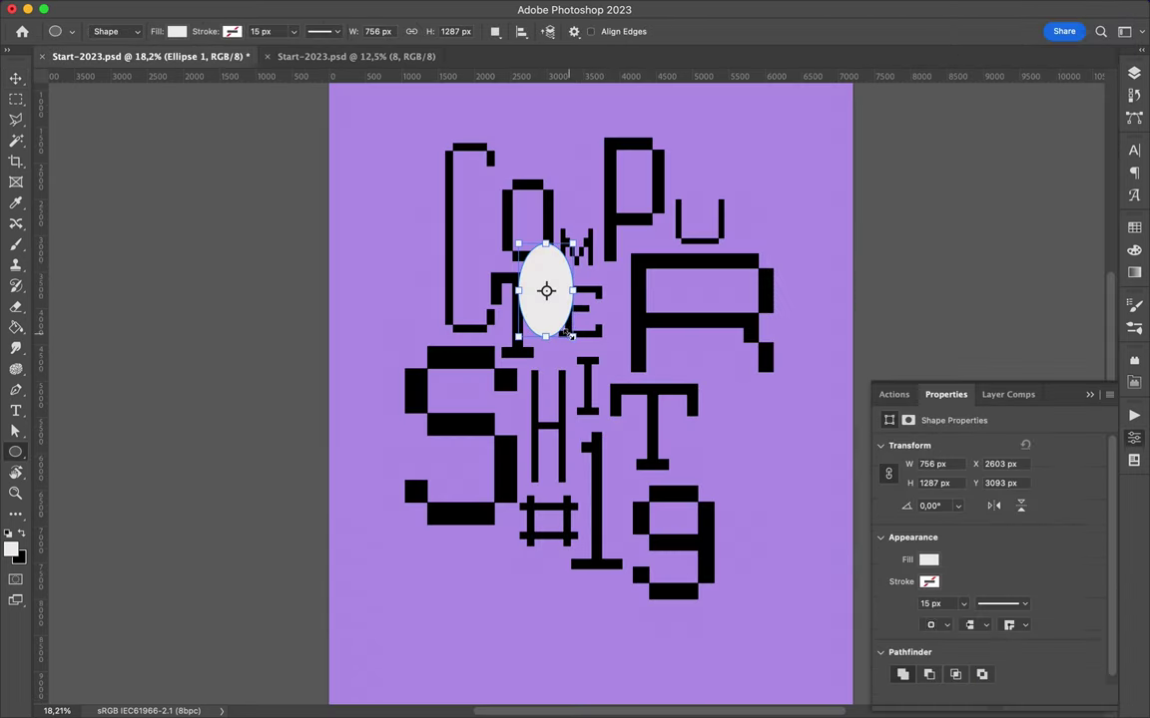
{"action": "left_click_drag", "start_coordinate": [995, 220], "coordinate": [1062, 687]}
{"action": "left_click_drag", "start_coordinate": [542, 424], "coordinate": [683, 529]}
Draw two white triangles, one under the S and a tall thin one over the R and U.
{"action": "key", "text": "shift+u"}
{"action": "left_click_drag", "start_coordinate": [465, 468], "coordinate": [596, 536]}
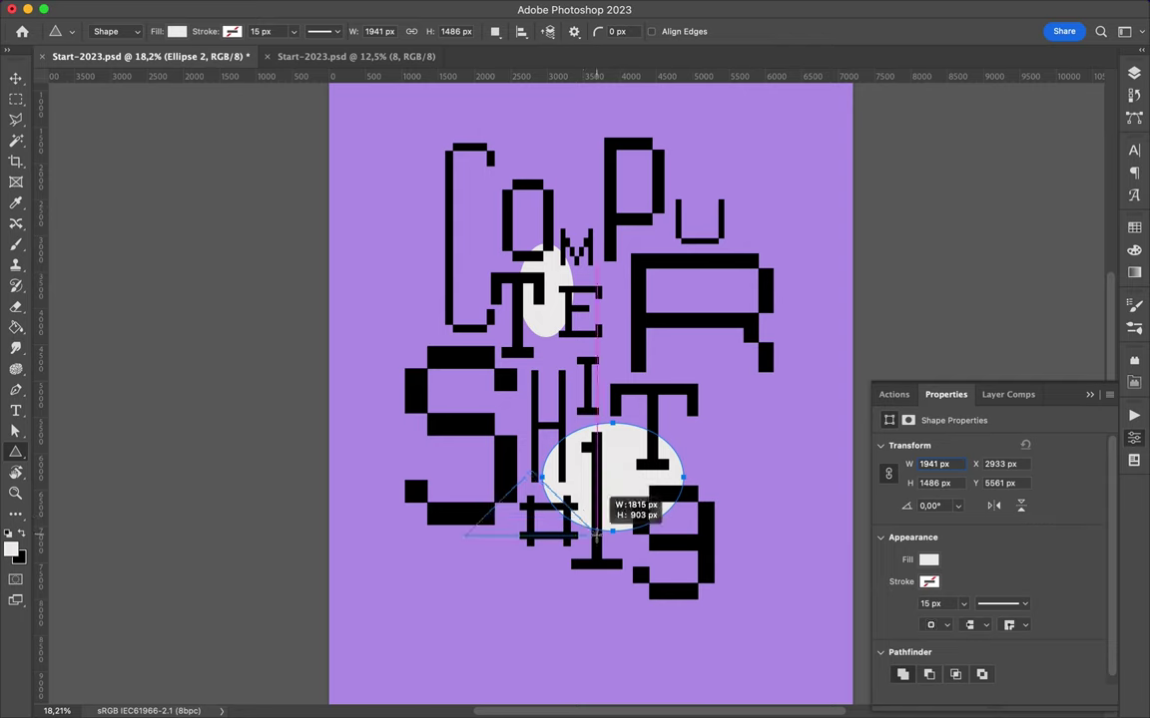
{"action": "left_click_drag", "start_coordinate": [596, 536], "coordinate": [634, 555]}
{"action": "key", "text": "v"}
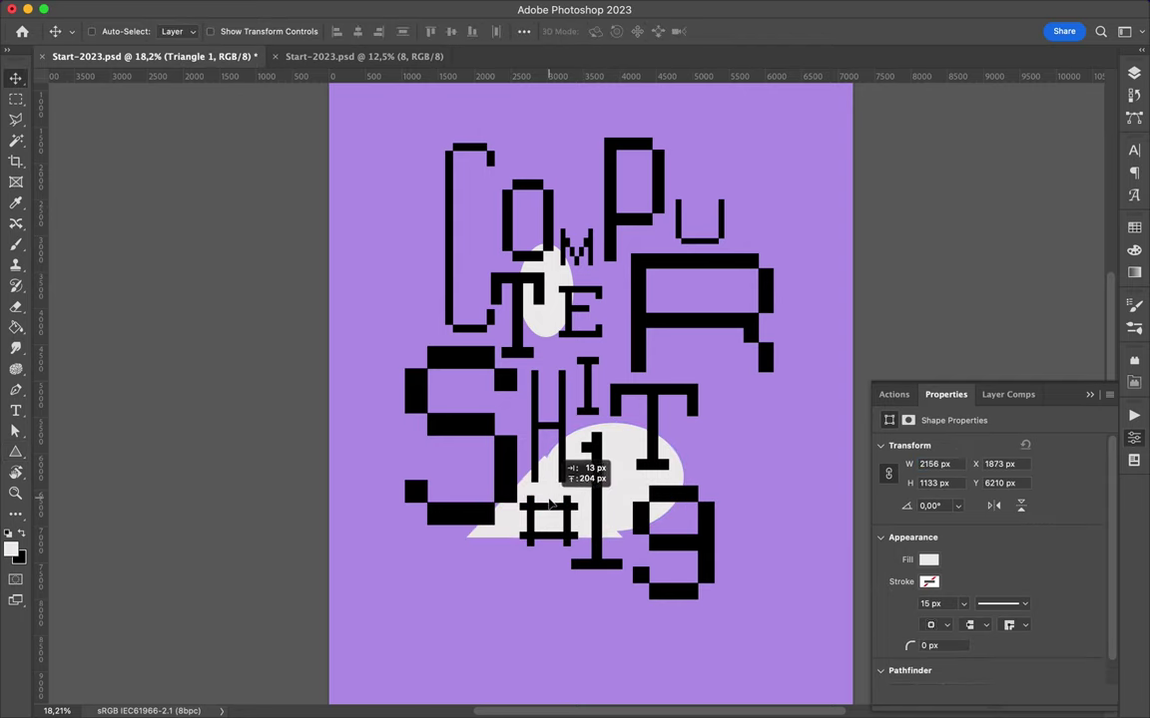
{"action": "mouse_move", "coordinate": [572, 524]}
{"action": "left_mouse_down"}
{"action": "mouse_move", "coordinate": [574, 536]}
{"action": "mouse_move", "coordinate": [499, 519]}
{"action": "left_mouse_up"}
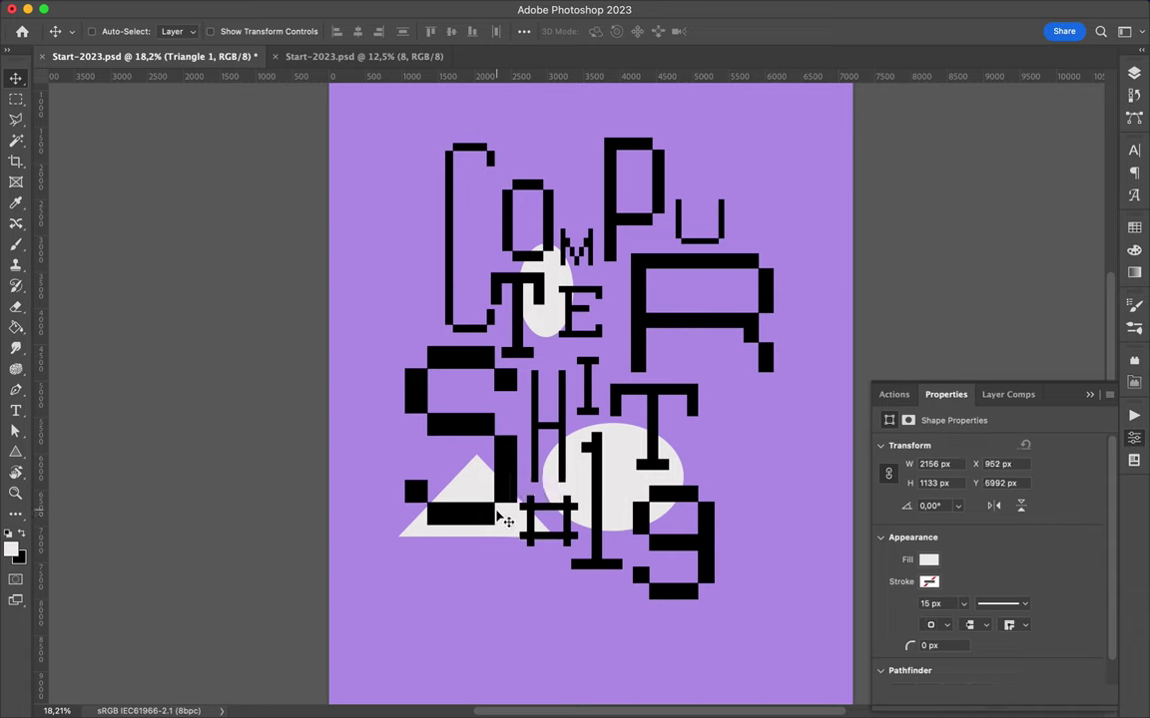
{"action": "key", "text": "u"}
{"action": "left_click_drag", "start_coordinate": [685, 178], "coordinate": [712, 356]}
Add a white hexagon behind the E and R and a tall thin bar inside the C.
{"action": "right_click", "coordinate": [15, 452]}
{"action": "left_click", "coordinate": [109, 482]}
{"action": "mouse_move", "coordinate": [608, 245]}
{"action": "left_mouse_down"}
{"action": "mouse_move", "coordinate": [627, 386]}
{"action": "mouse_move", "coordinate": [626, 371]}
{"action": "left_mouse_up"}
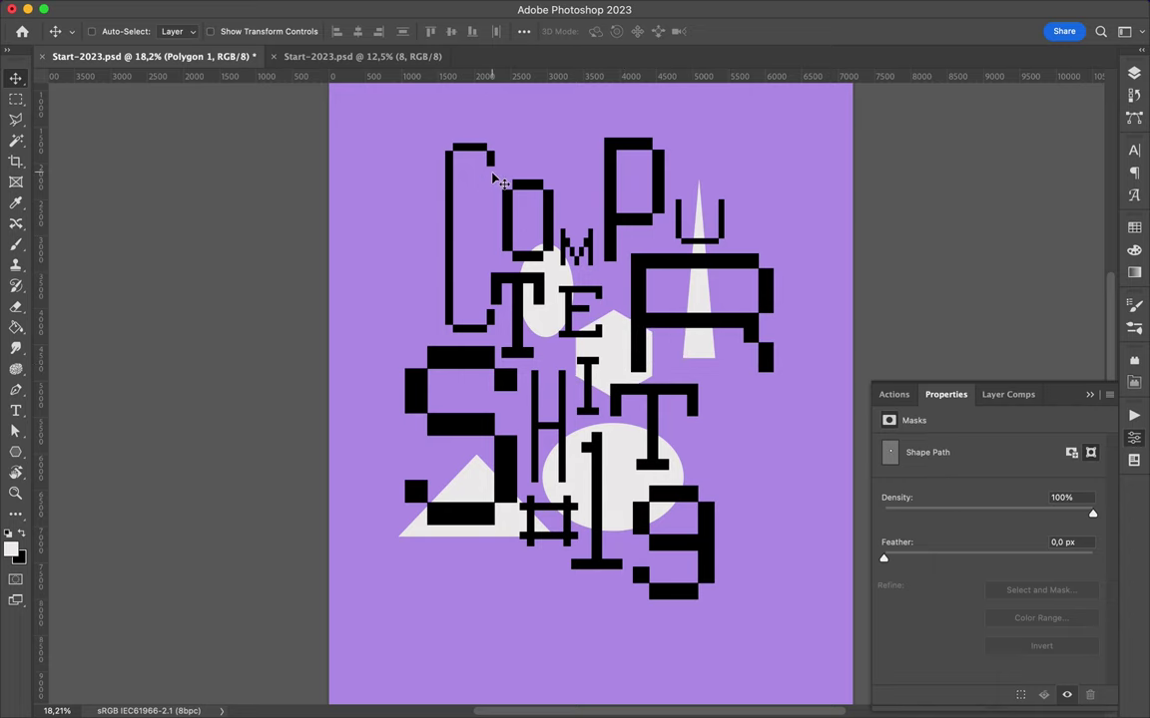
{"action": "right_click", "coordinate": [15, 452]}
{"action": "left_click", "coordinate": [90, 446]}
{"action": "left_click_drag", "start_coordinate": [469, 312], "coordinate": [469, 312]}
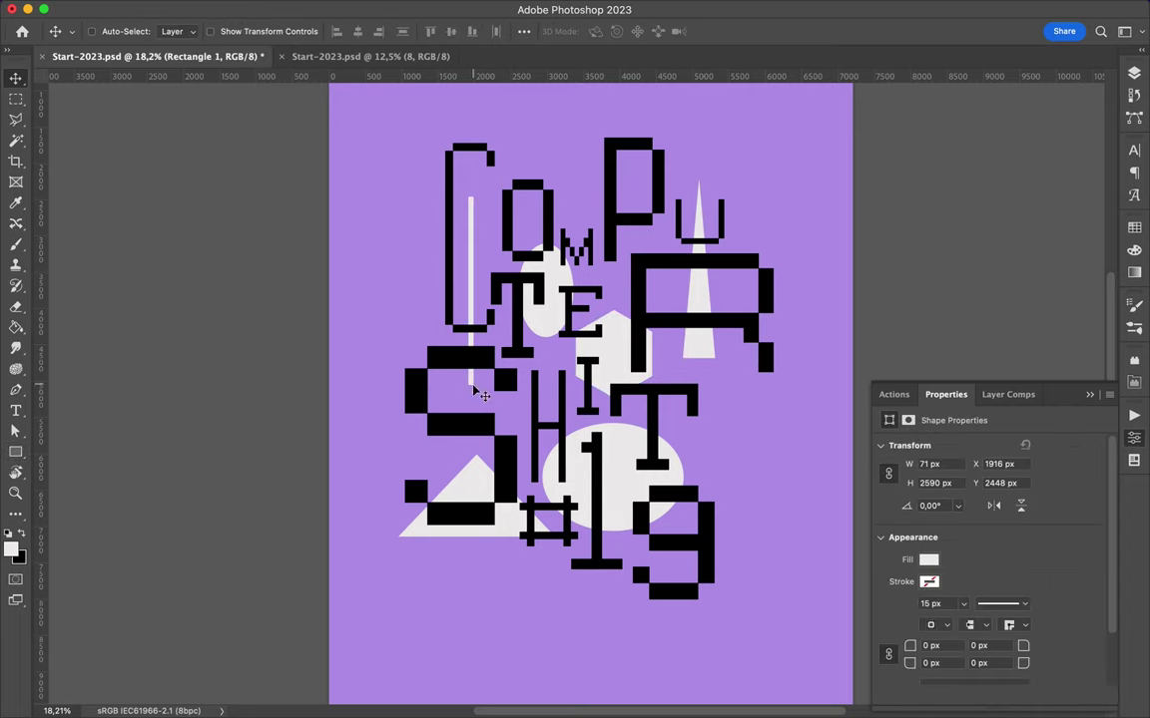
Duplicate the thin bar, rotate the copy to -30°, and place it beside the T.
{"action": "key", "text": "v"}
{"action": "scroll", "coordinate": [577, 397], "scroll_direction": "down", "scroll_amount": 3}
{"action": "left_click_drag", "start_coordinate": [689, 402], "coordinate": [654, 344]}
{"action": "key", "text": "ctrl+t"}
{"action": "left_click_drag", "start_coordinate": [671, 410], "coordinate": [664, 391]}
{"action": "key", "text": "Return"}
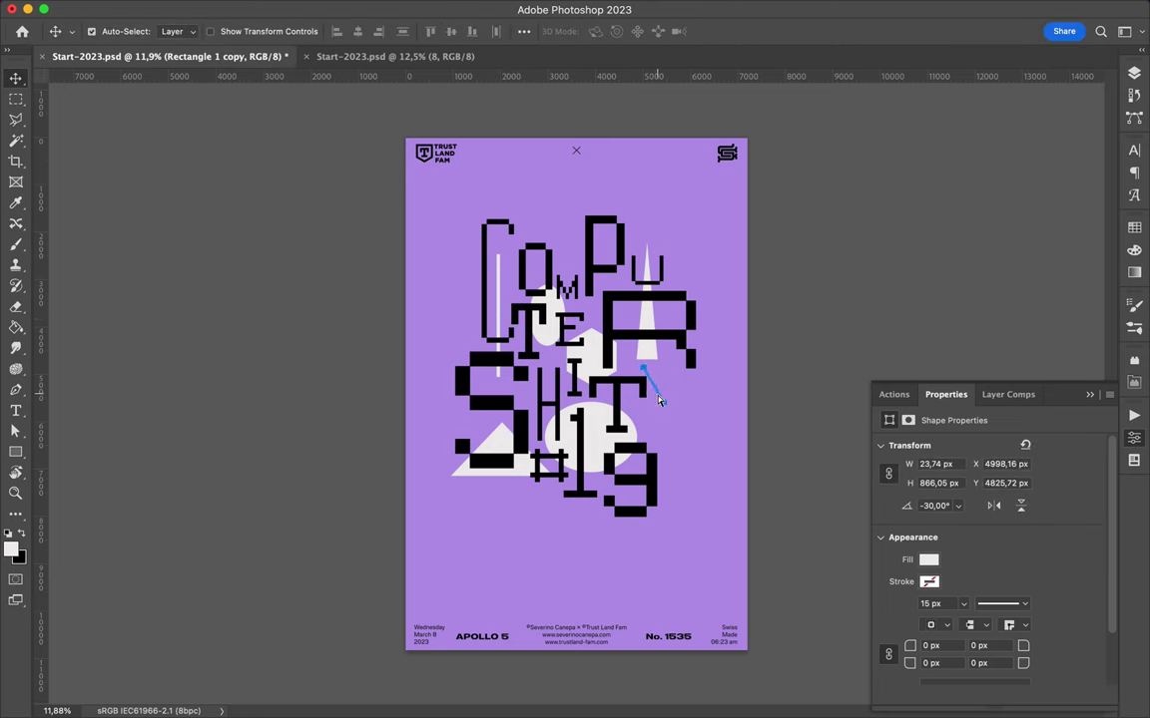
{"action": "scroll", "coordinate": [667, 404], "scroll_direction": "up", "scroll_amount": 2}
{"action": "left_click_drag", "start_coordinate": [745, 386], "coordinate": [749, 397]}
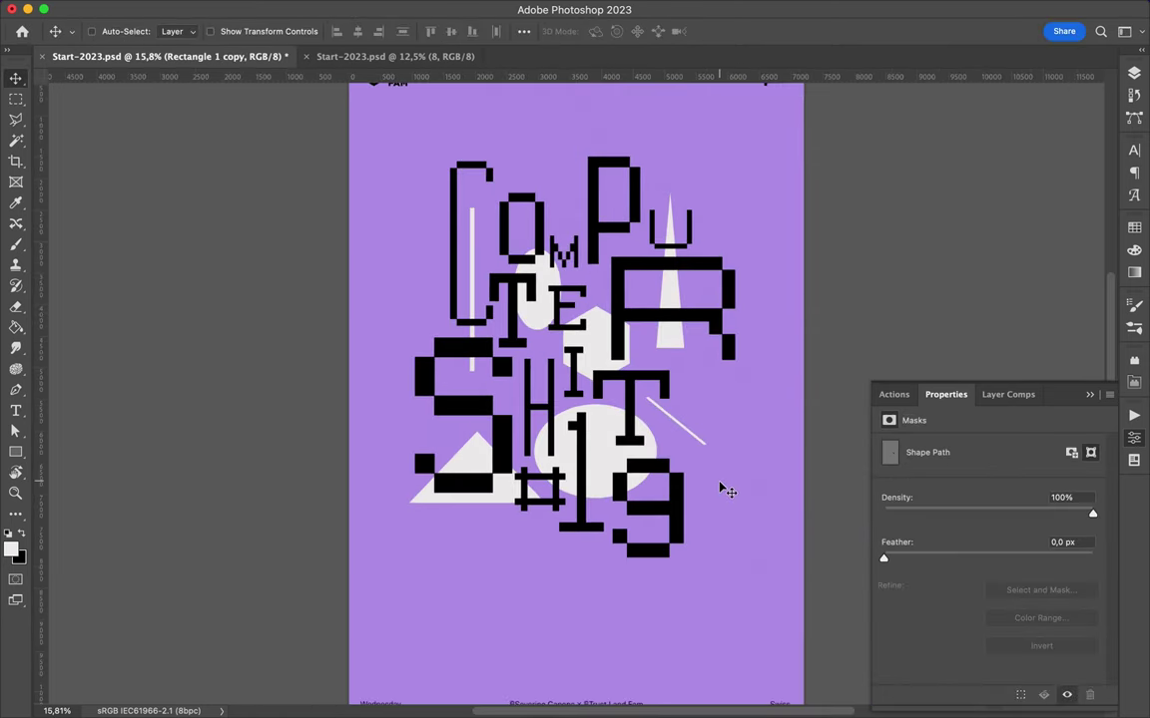
Draw a wide white rectangle behind #19.
{"action": "scroll", "coordinate": [725, 489], "scroll_direction": "down", "scroll_amount": 2}
{"action": "key", "text": "u"}
{"action": "left_click_drag", "start_coordinate": [606, 258], "coordinate": [595, 255]}
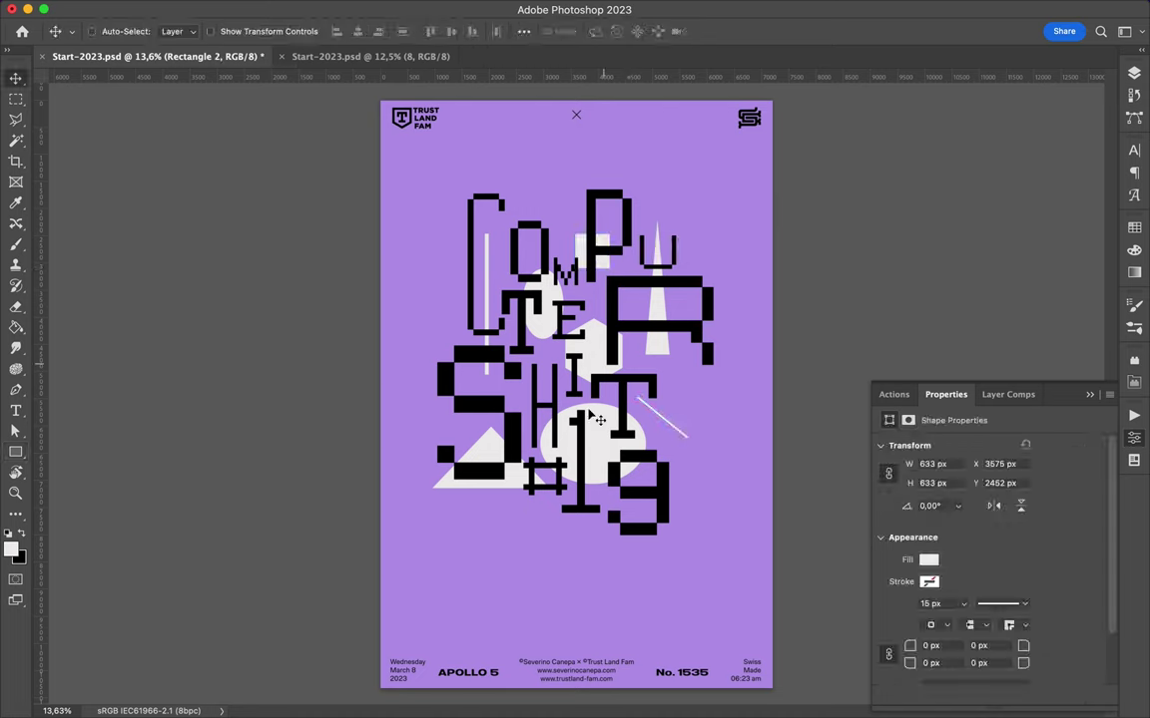
{"action": "mouse_move", "coordinate": [508, 586]}
{"action": "left_mouse_down"}
{"action": "mouse_move", "coordinate": [670, 611]}
{"action": "mouse_move", "coordinate": [631, 537]}
{"action": "left_mouse_up"}
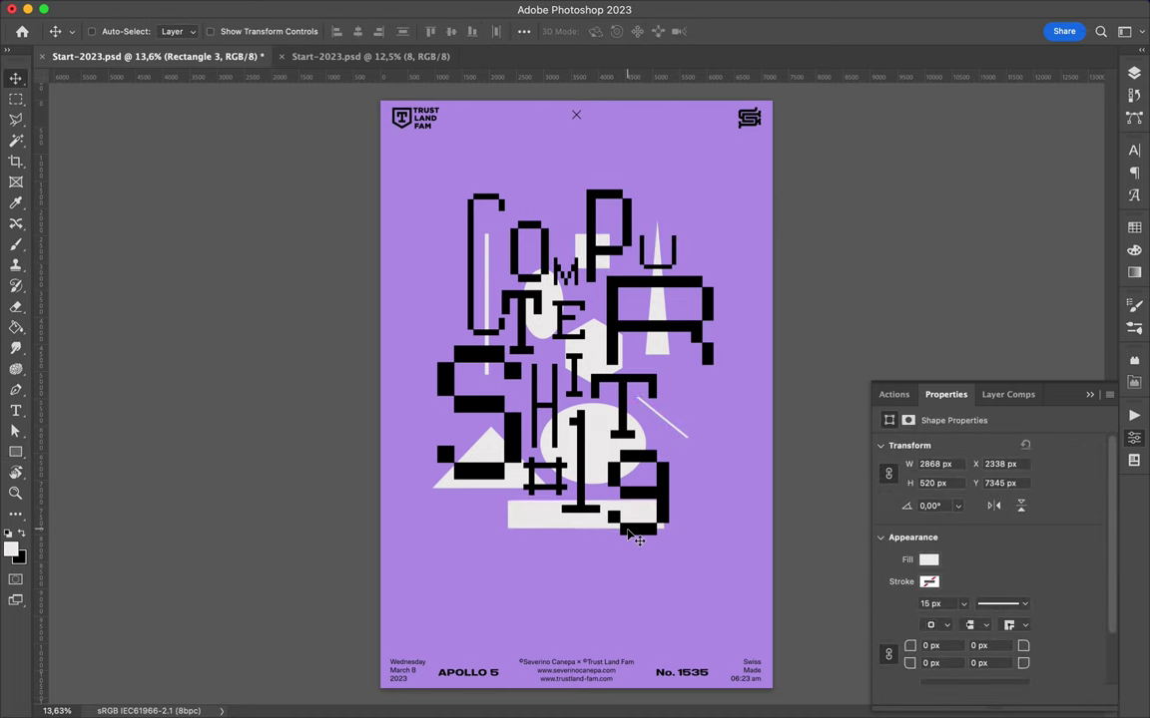
Select the # layer, then select the top grey squiggle in the green reference poster.
{"action": "scroll", "coordinate": [631, 537], "scroll_direction": "up", "scroll_amount": 3}
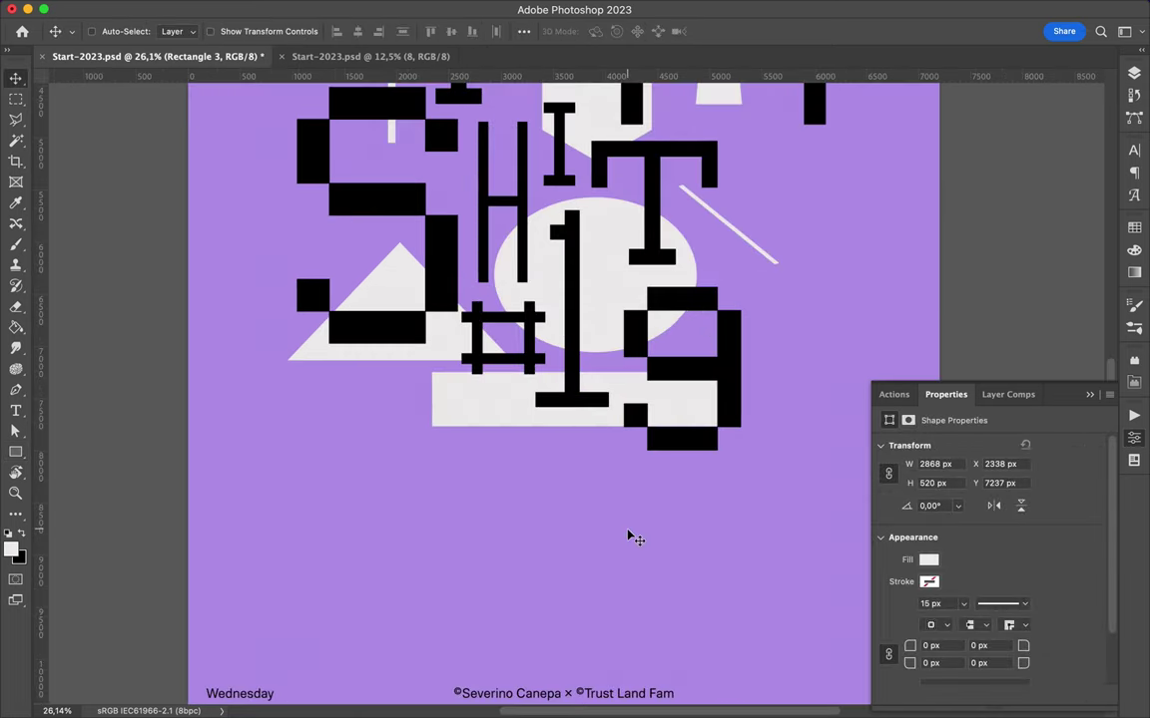
{"action": "left_click", "coordinate": [558, 319]}
{"action": "scroll", "coordinate": [559, 319], "scroll_direction": "down", "scroll_amount": 3}
{"action": "key", "text": "ctrl+Tab"}
{"action": "left_click", "coordinate": [631, 207]}
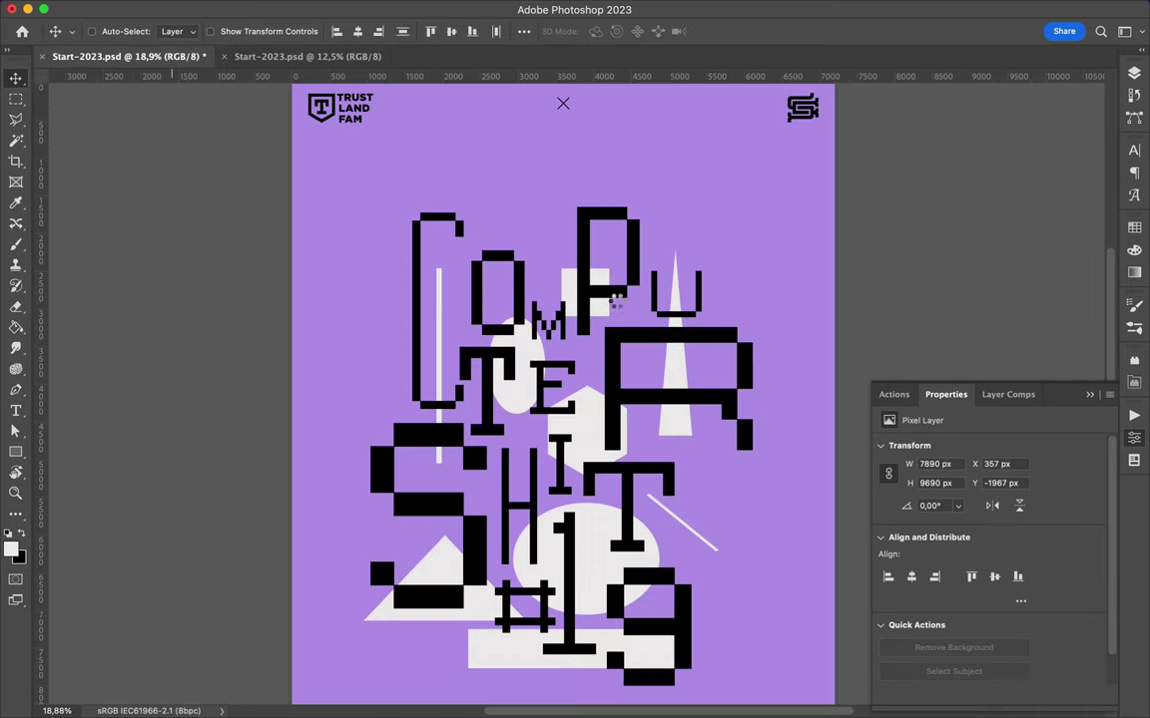
Bring the grey squiggle texture into the purple poster and rotate it.
{"action": "left_click_drag", "start_coordinate": [684, 576], "coordinate": [599, 349]}
{"action": "key", "text": "ctrl+t"}
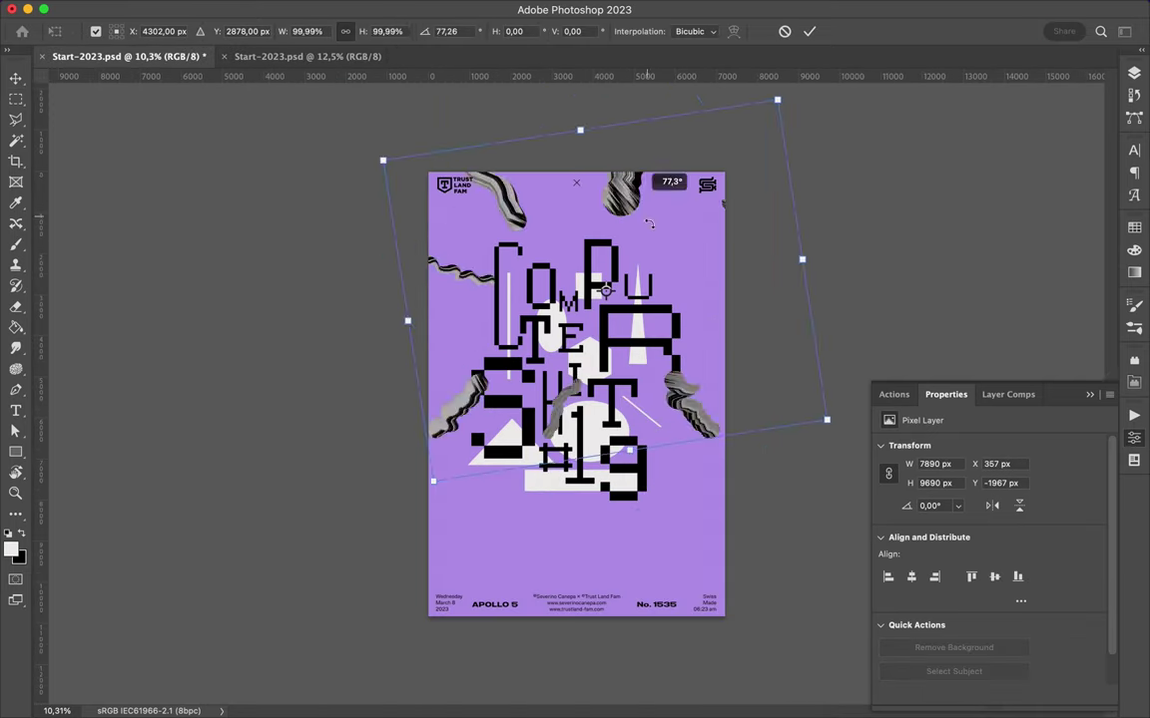
{"action": "left_click_drag", "start_coordinate": [759, 179], "coordinate": [669, 349]}
{"action": "key", "text": "Return"}
Scatter squiggle copies at the bottom left, bottom right, top and left of the lettering.
{"action": "left_click_drag", "start_coordinate": [544, 471], "coordinate": [464, 549]}
{"action": "mouse_move", "coordinate": [549, 479]}
{"action": "left_mouse_down"}
{"action": "mouse_move", "coordinate": [684, 513]}
{"action": "mouse_move", "coordinate": [599, 235]}
{"action": "mouse_move", "coordinate": [661, 227]}
{"action": "left_mouse_up"}
{"action": "key", "text": "ctrl+t"}
{"action": "key", "text": "Return"}
{"action": "left_click", "coordinate": [544, 205], "text": "ctrl"}
{"action": "key", "text": "ctrl+t"}
{"action": "key", "text": "Return"}
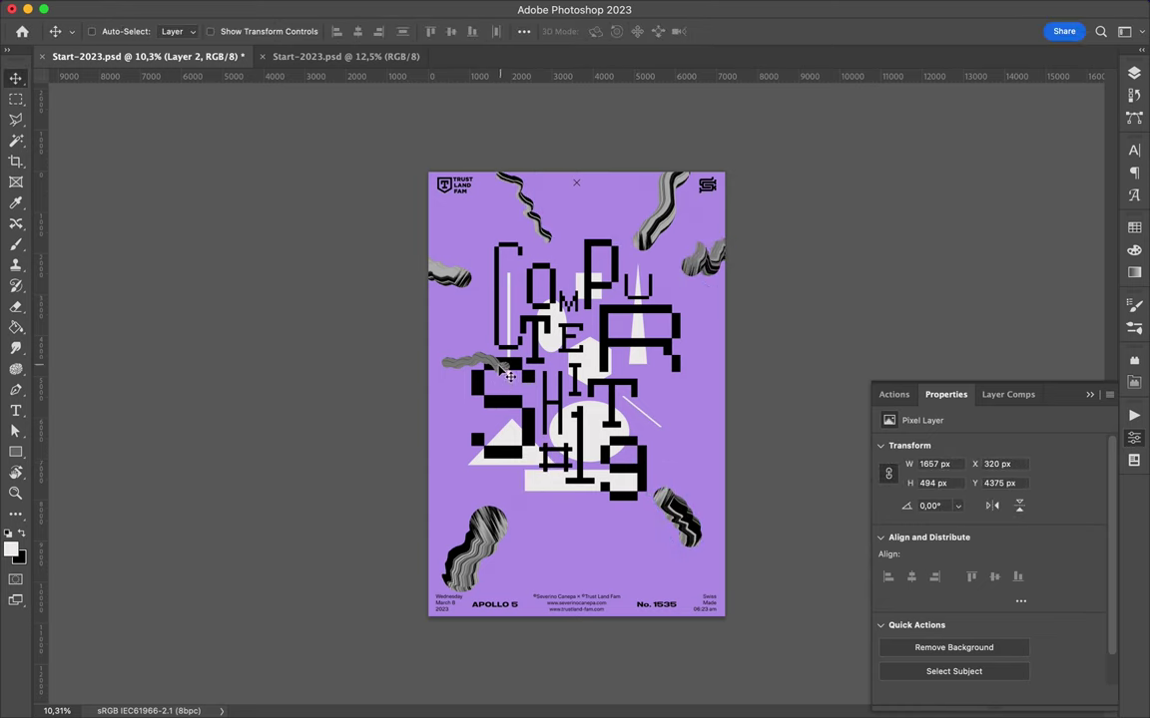
{"action": "left_click_drag", "start_coordinate": [509, 374], "coordinate": [464, 265]}
Make a small circular texture piece below #19 and adjust the smudge brush size.
{"action": "key", "text": "m"}
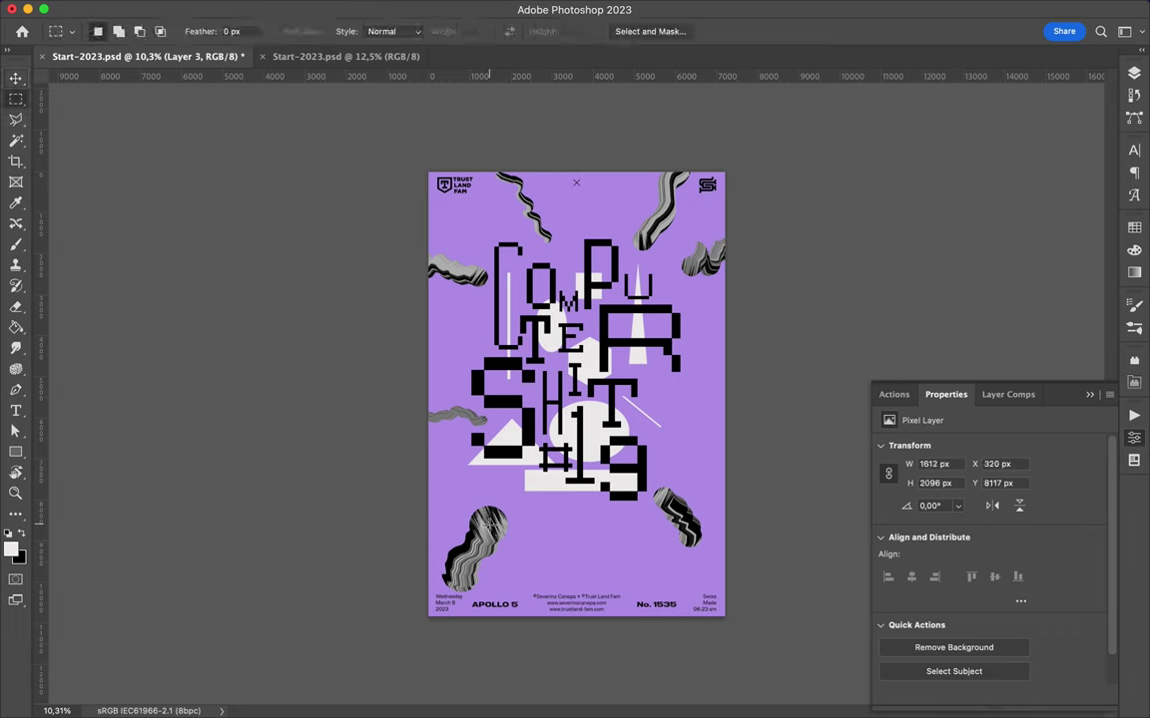
{"action": "key", "text": "u"}
{"action": "mouse_move", "coordinate": [463, 448]}
{"action": "left_mouse_down"}
{"action": "mouse_move", "coordinate": [509, 473]}
{"action": "mouse_move", "coordinate": [507, 494]}
{"action": "mouse_move", "coordinate": [577, 536]}
{"action": "left_mouse_up"}
{"action": "key", "text": "ctrl+z"}
{"action": "key", "text": "shift+m"}
{"action": "key", "text": "v"}
{"action": "left_click", "coordinate": [107, 31]}
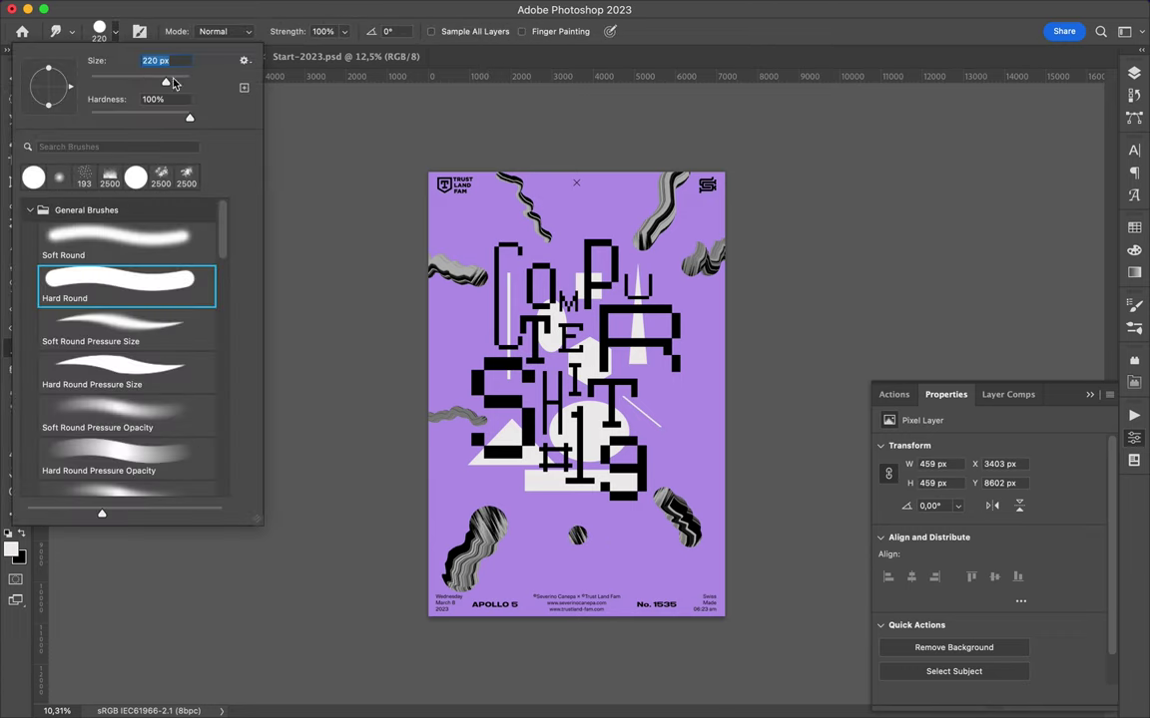
{"action": "key", "text": "Return"}
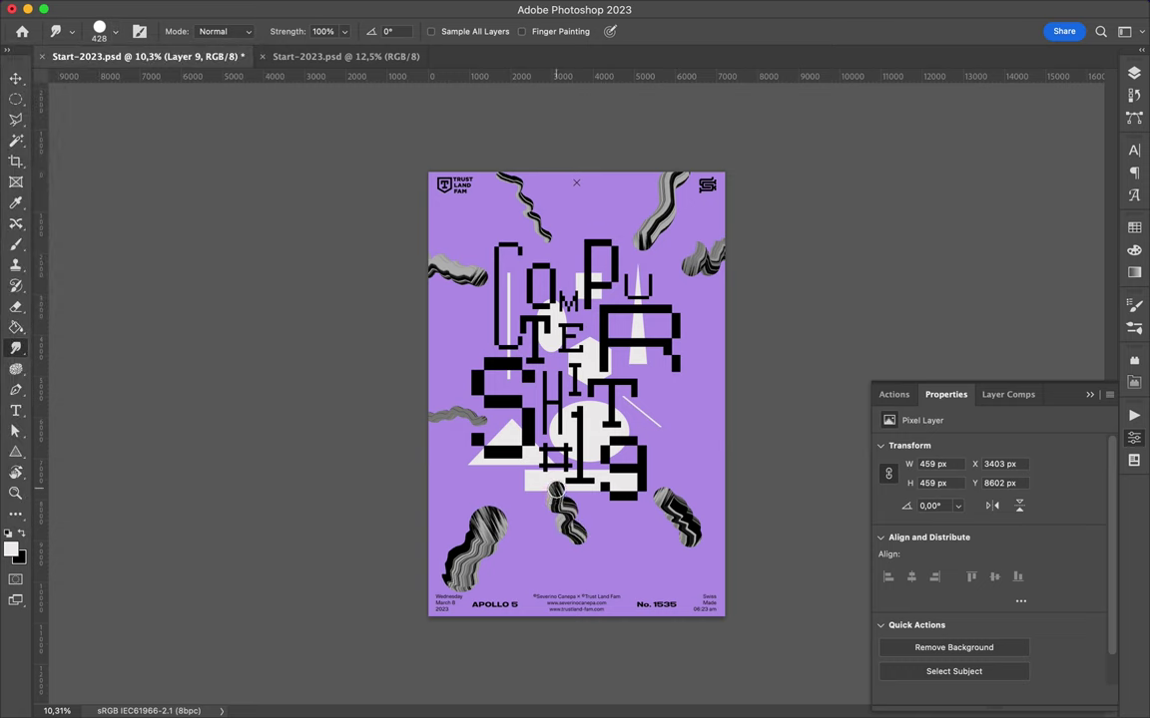
Enlarge the new lower-centre squiggle and move it down and right.
{"action": "key", "text": "ctrl+t"}
{"action": "mouse_move", "coordinate": [556, 489]}
{"action": "left_mouse_down"}
{"action": "mouse_move", "coordinate": [559, 524]}
{"action": "mouse_move", "coordinate": [596, 567]}
{"action": "left_mouse_up"}
{"action": "key", "text": "Return"}
{"action": "key", "text": "v"}
{"action": "left_click", "coordinate": [481, 425]}
{"action": "left_click_drag", "start_coordinate": [478, 552], "coordinate": [511, 525]}
Reposition the top-centre, right-edge, lower-left and top-right squiggles, then save the poster.
{"action": "left_click_drag", "start_coordinate": [542, 236], "coordinate": [551, 250]}
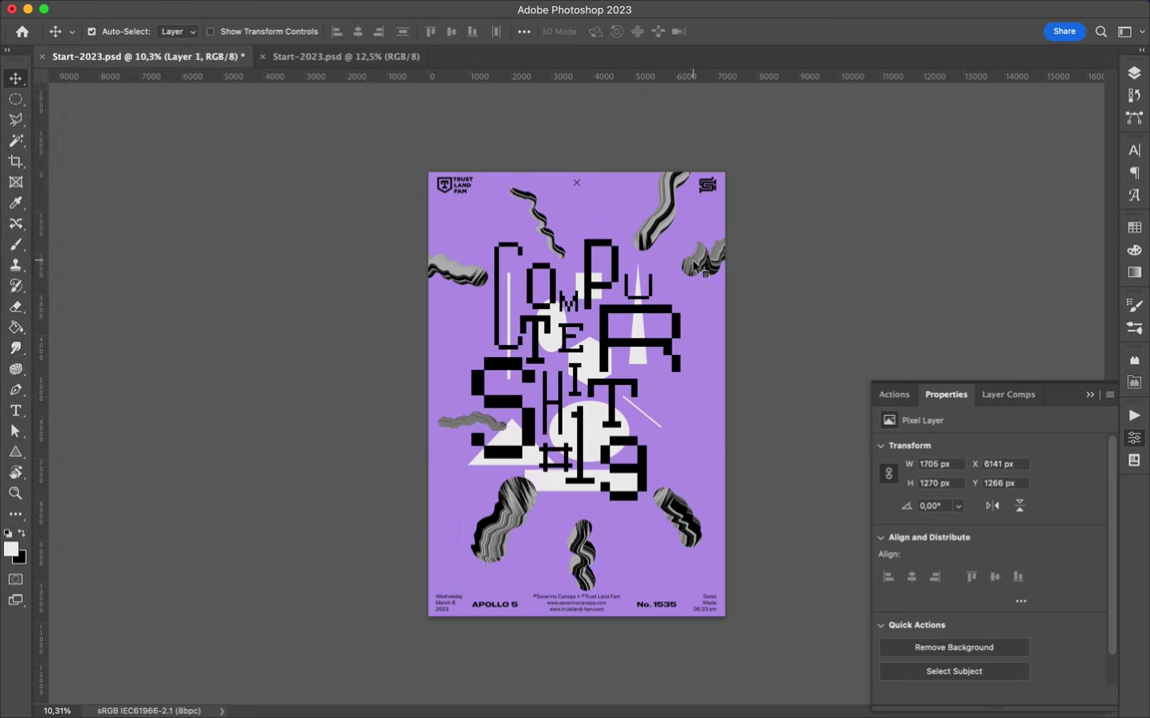
{"action": "left_click_drag", "start_coordinate": [722, 286], "coordinate": [705, 301]}
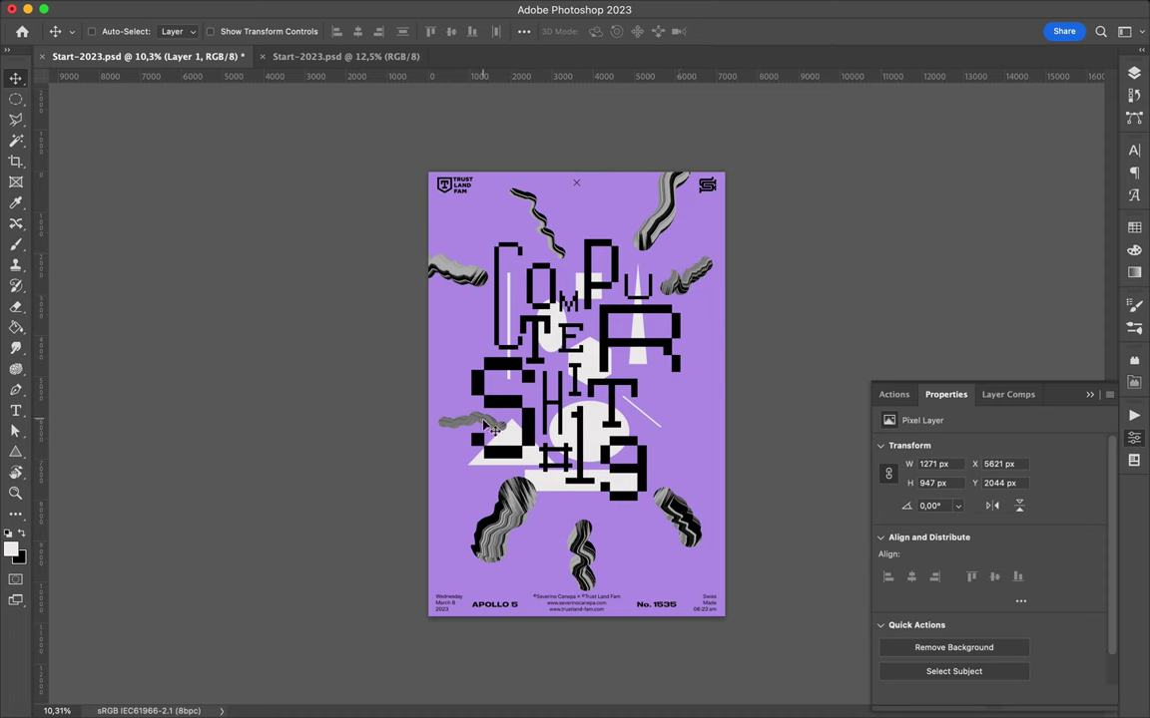
{"action": "left_click_drag", "start_coordinate": [505, 546], "coordinate": [489, 541]}
{"action": "left_click_drag", "start_coordinate": [677, 498], "coordinate": [688, 509]}
{"action": "left_click_drag", "start_coordinate": [692, 285], "coordinate": [688, 410]}
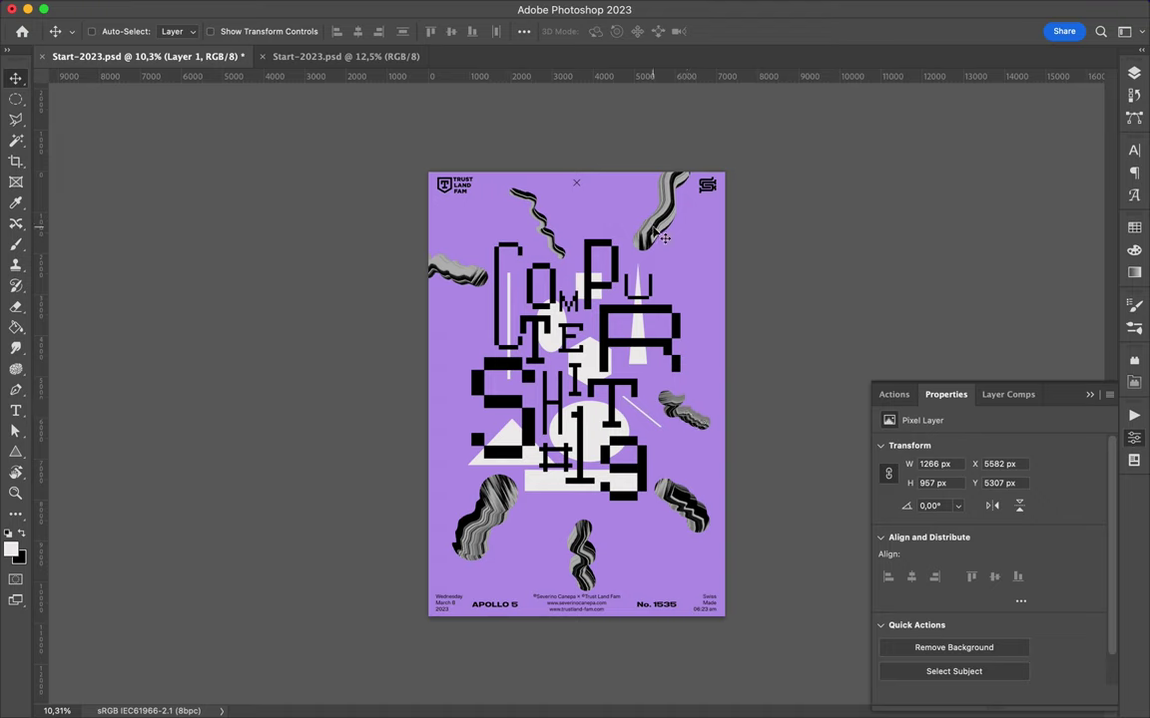
{"action": "left_click_drag", "start_coordinate": [659, 215], "coordinate": [649, 205]}
{"action": "key", "text": "super+s"}
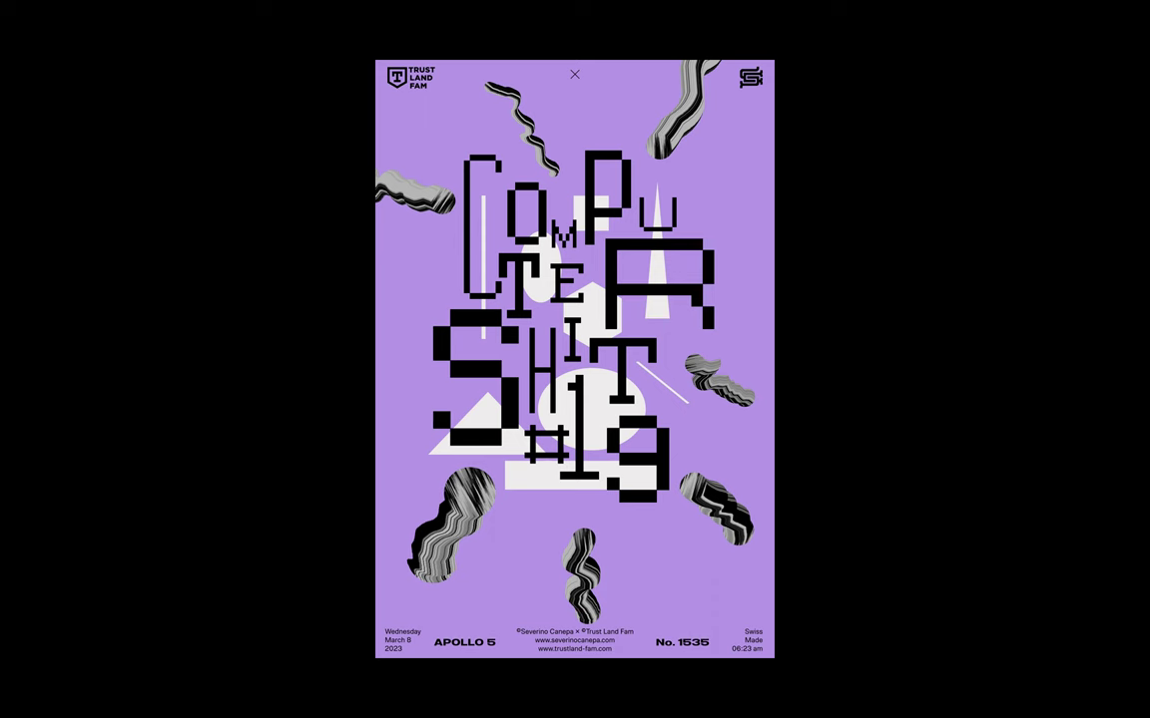